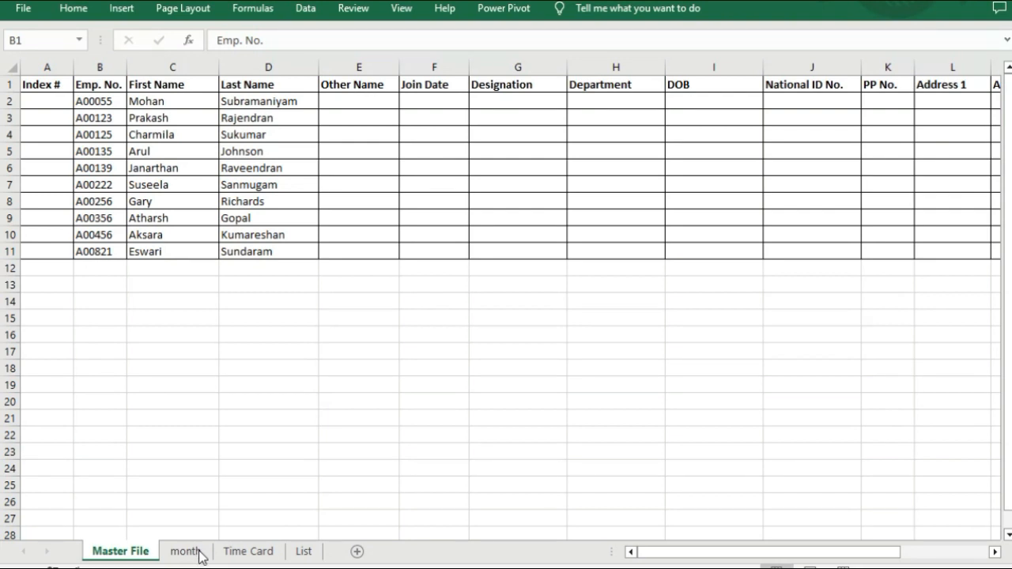
# - On the month sheet, choose September as the month and view the source entries on the List sheet
pyautogui.click(198, 553)
pyautogui.click(197, 552)
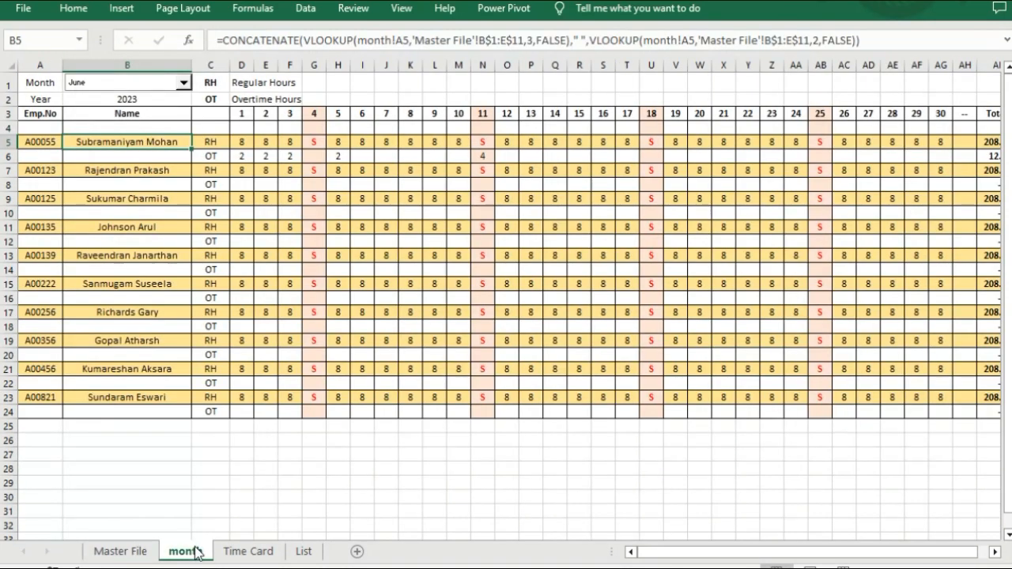
pyautogui.click(183, 84)
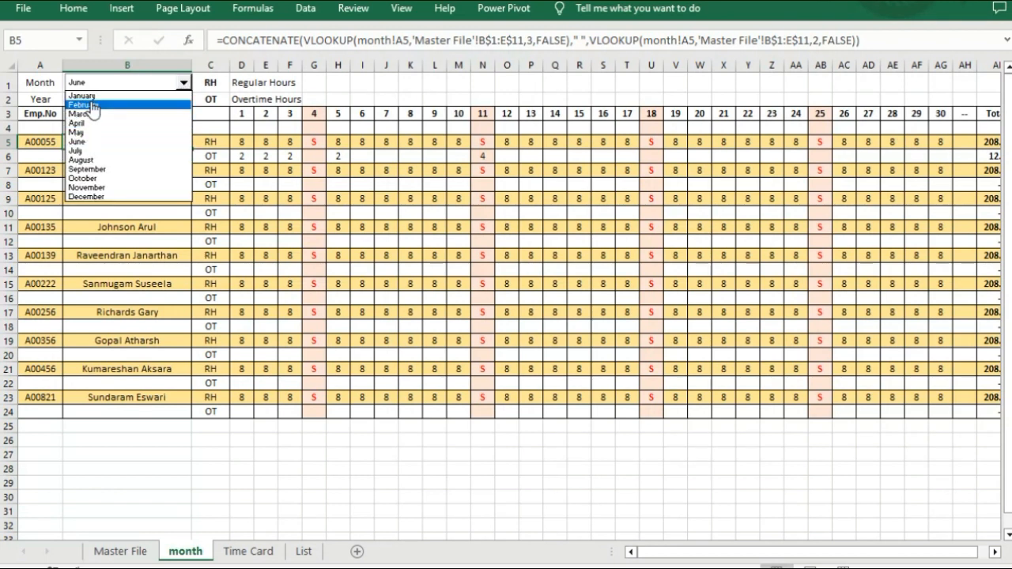
pyautogui.click(89, 169)
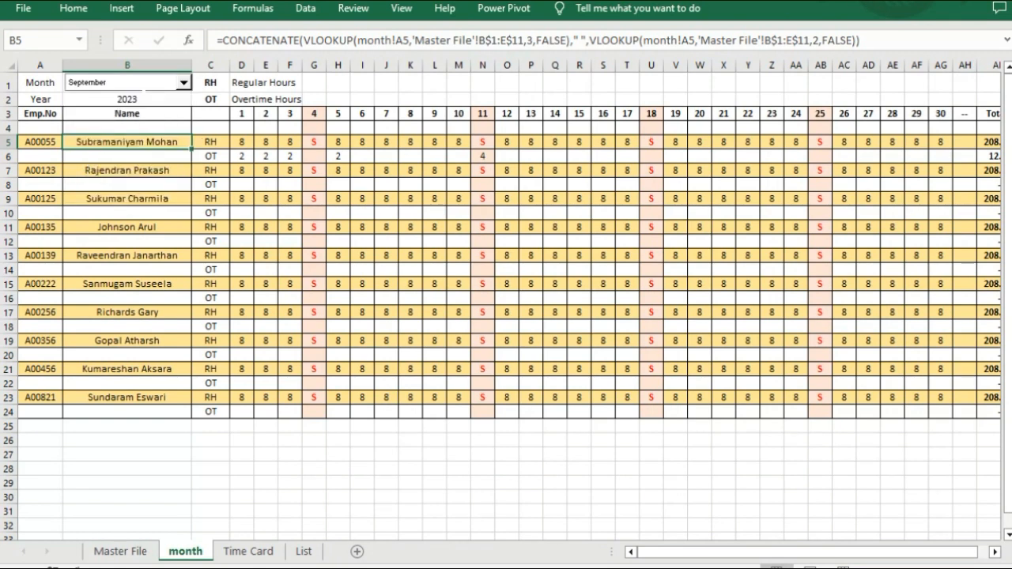
pyautogui.click(305, 557)
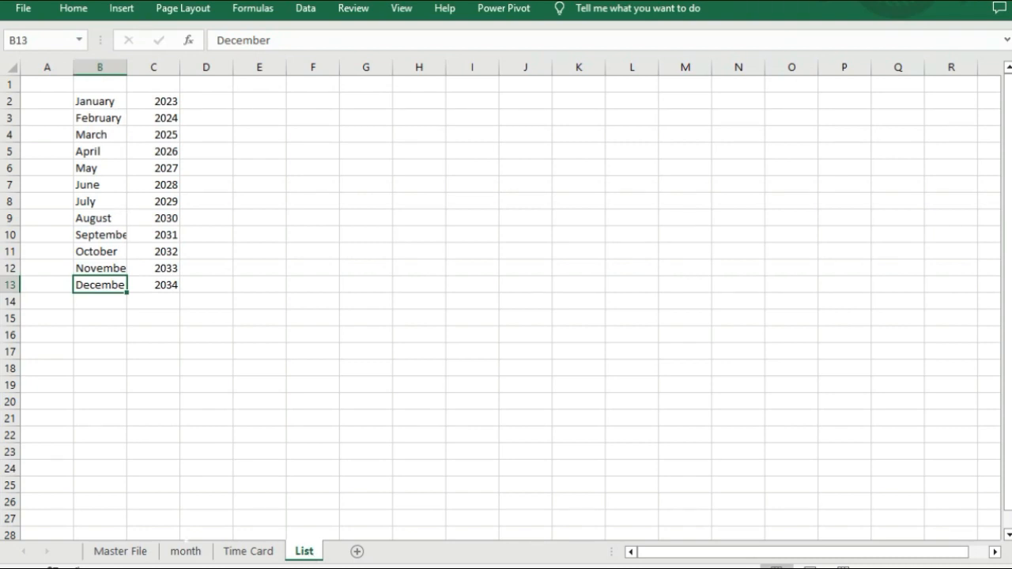
pyautogui.click(190, 558)
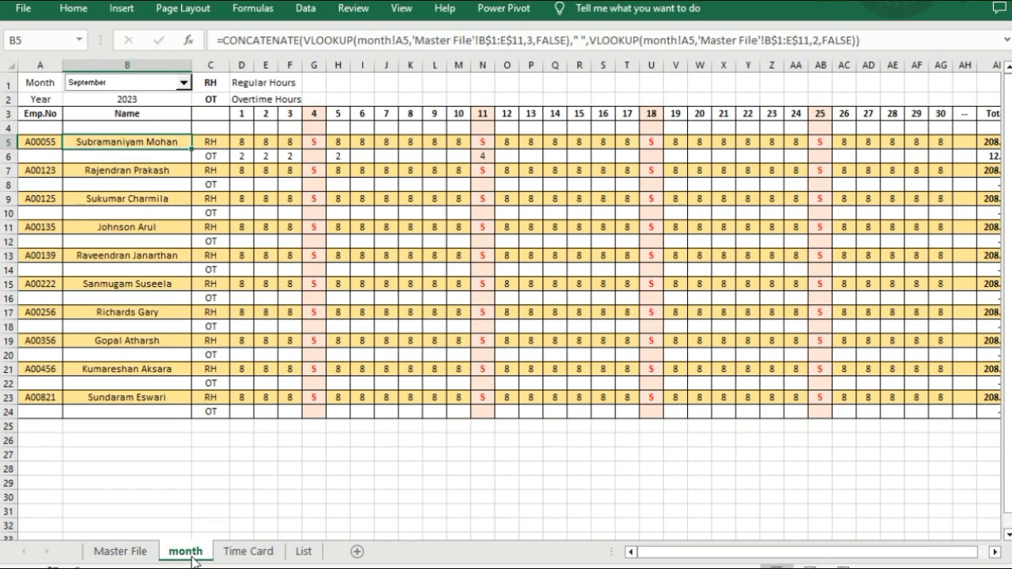
# - Enable the Developer tab in the ribbon customization options
pyautogui.click(24, 12)
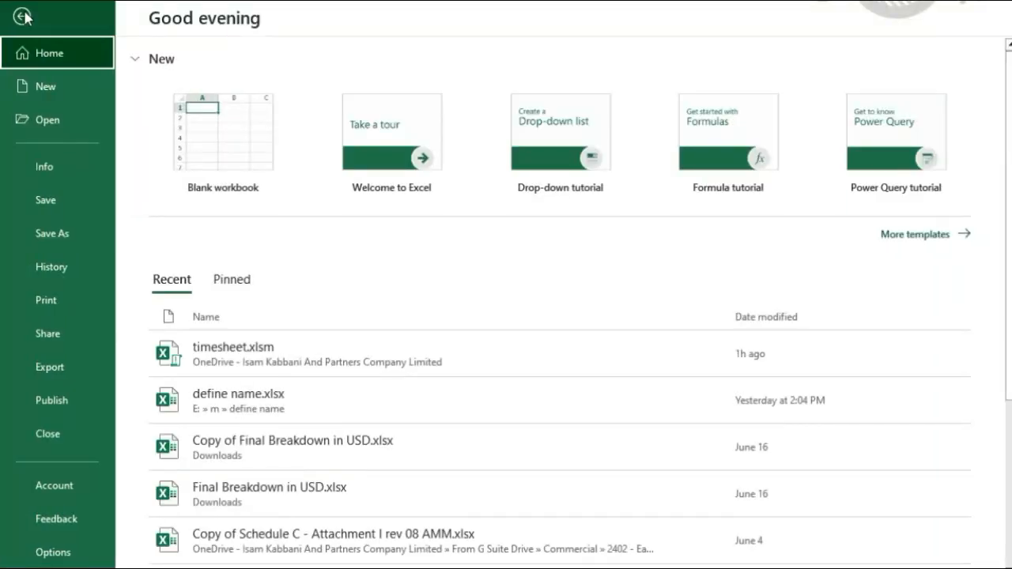
pyautogui.click(22, 16)
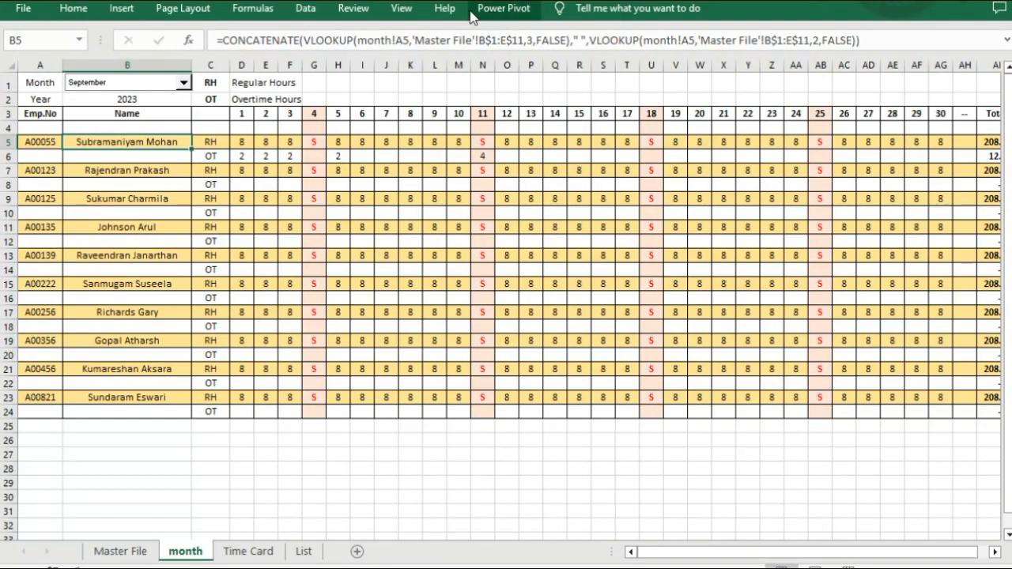
pyautogui.click(24, 18)
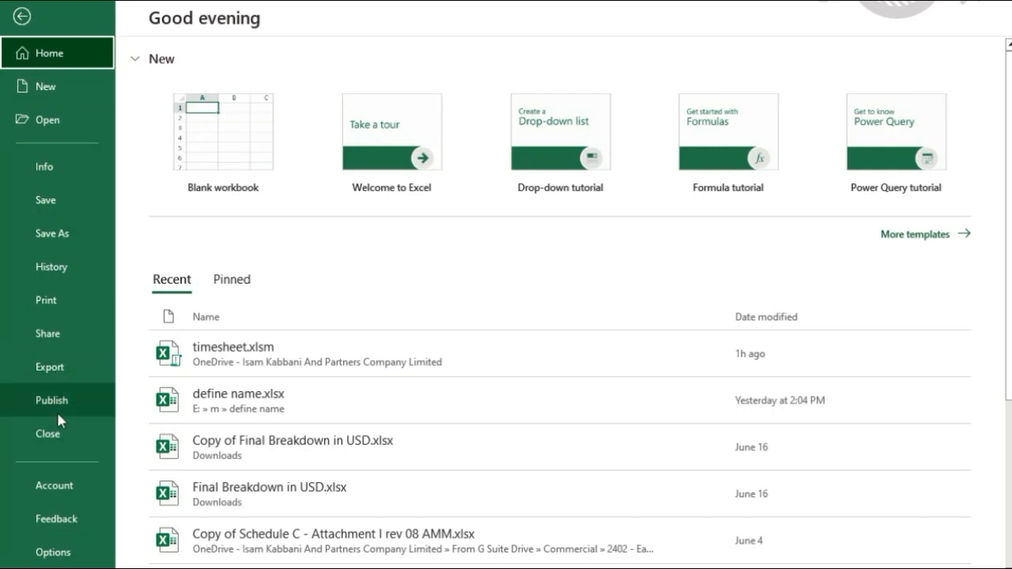
pyautogui.press('Escape')
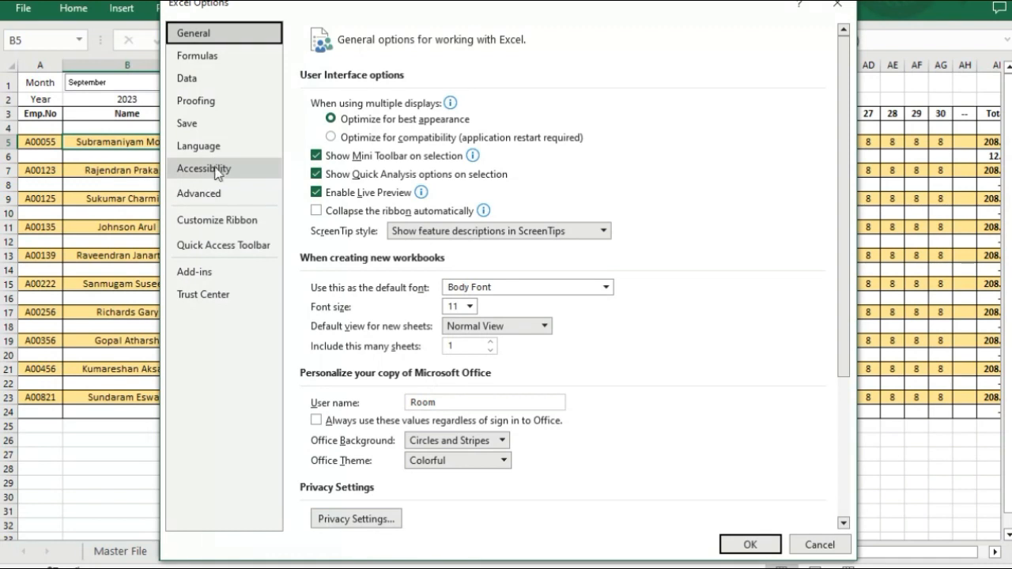
pyautogui.click(220, 222)
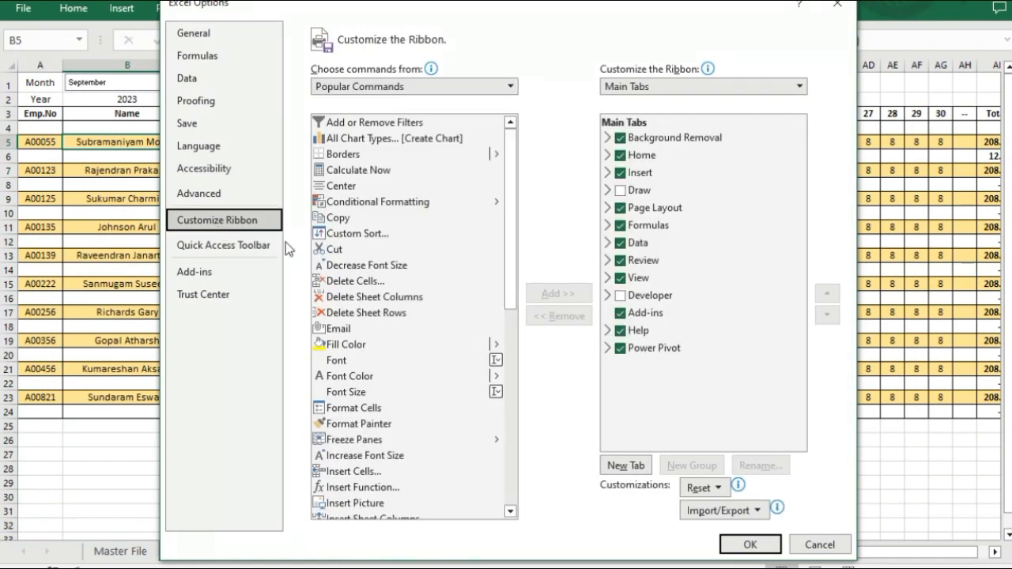
pyautogui.click(621, 296)
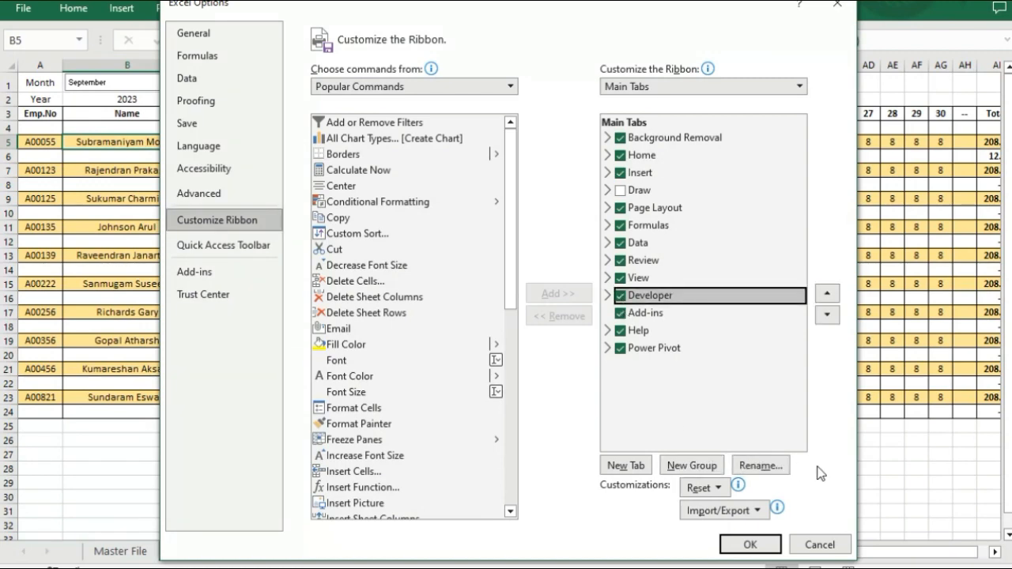
pyautogui.click(768, 544)
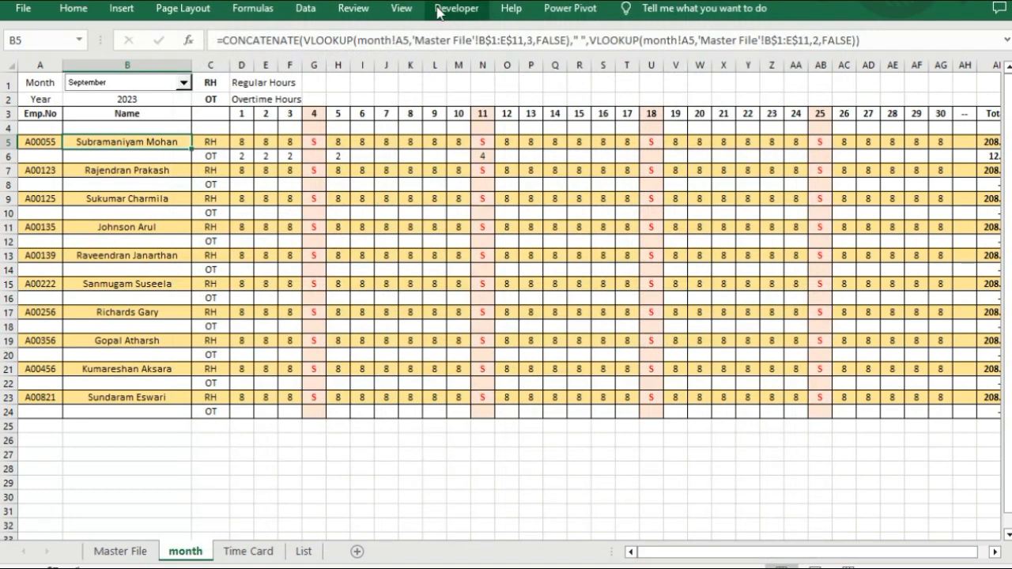
# - Turn on Design Mode and draw a combo box form control on the month sheet, covering about B7 to J10
pyautogui.click(447, 9)
pyautogui.click(396, 55)
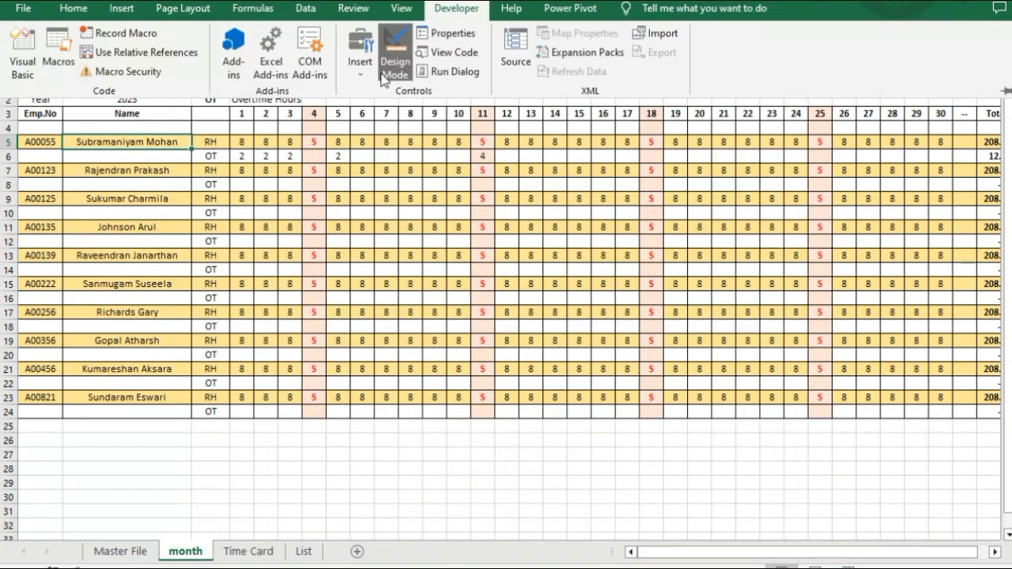
pyautogui.click(353, 70)
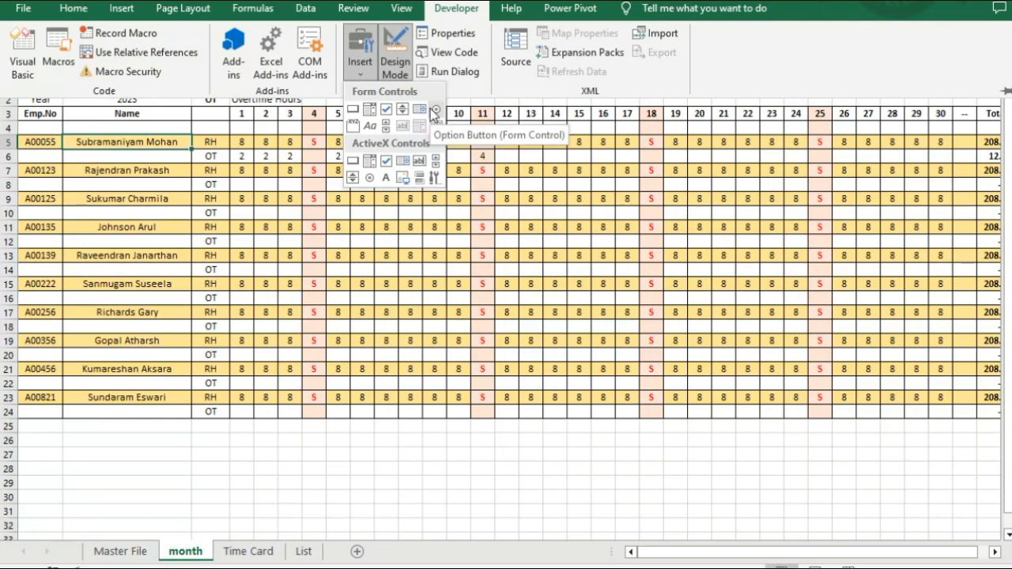
pyautogui.click(373, 112)
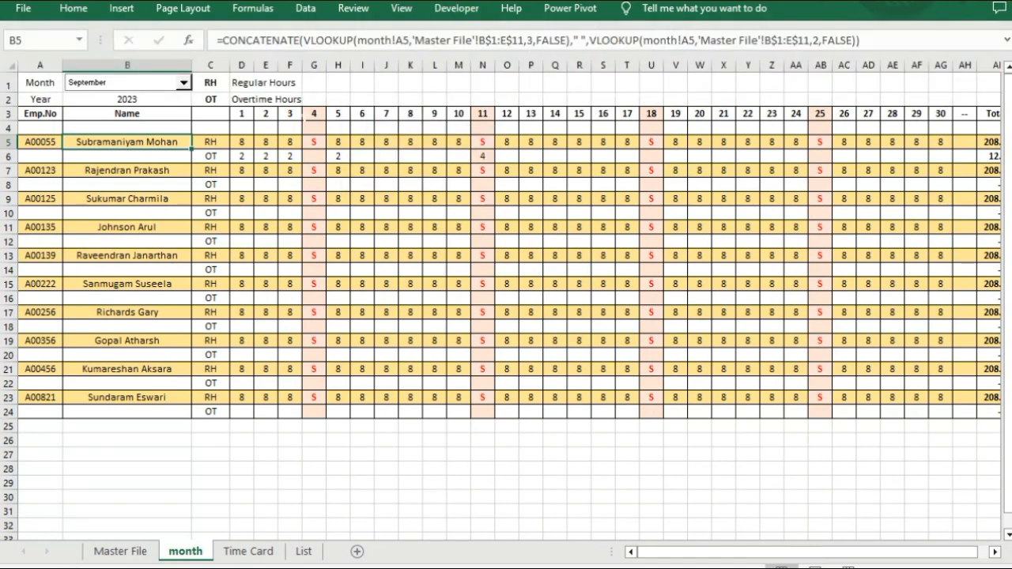
pyautogui.moveTo(119, 169); pyautogui.dragTo(397, 222)
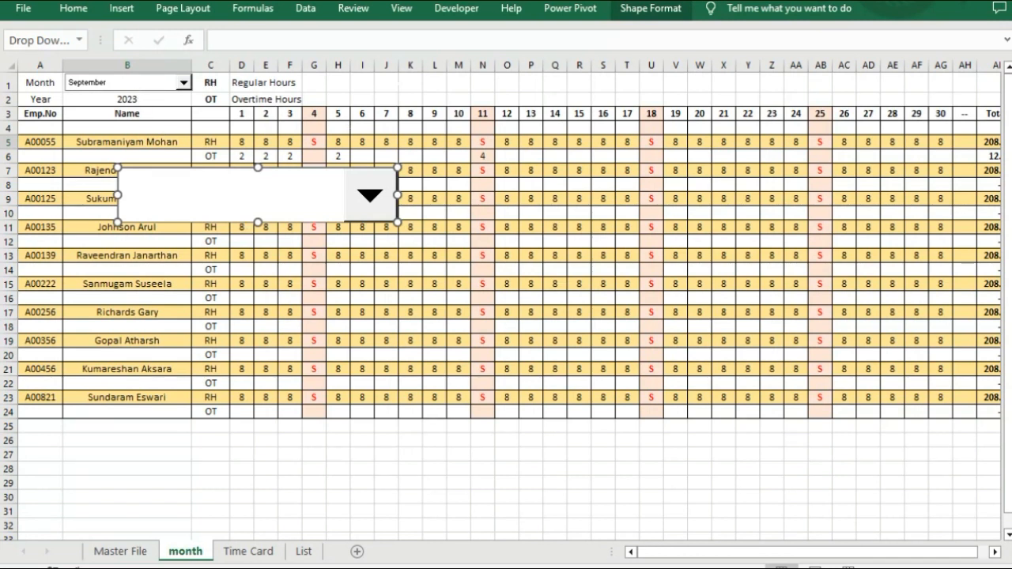
# - Open the new combo box's format settings and review its size, protection, properties, alt text and control options
pyautogui.click(471, 9)
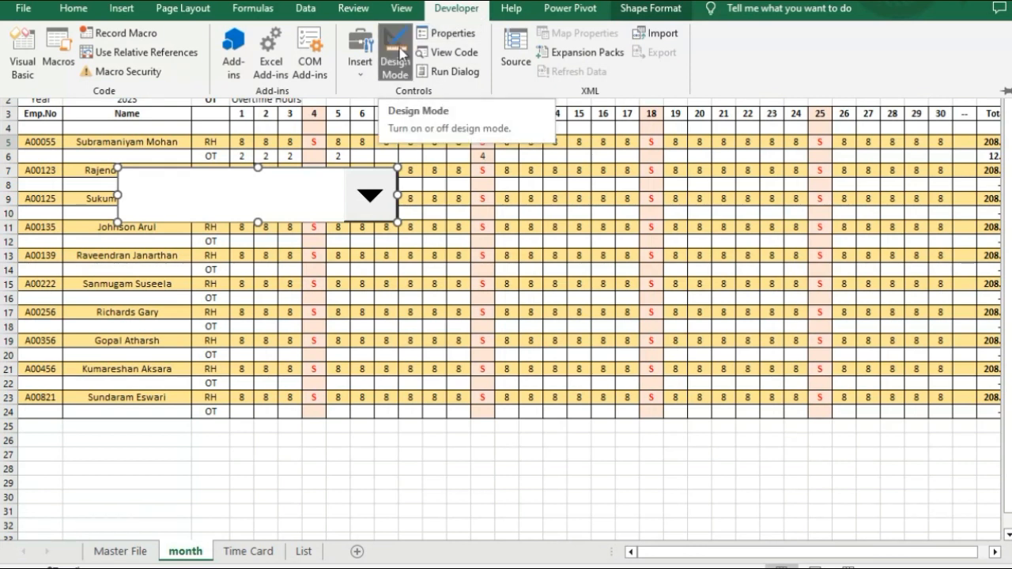
pyautogui.click(276, 293)
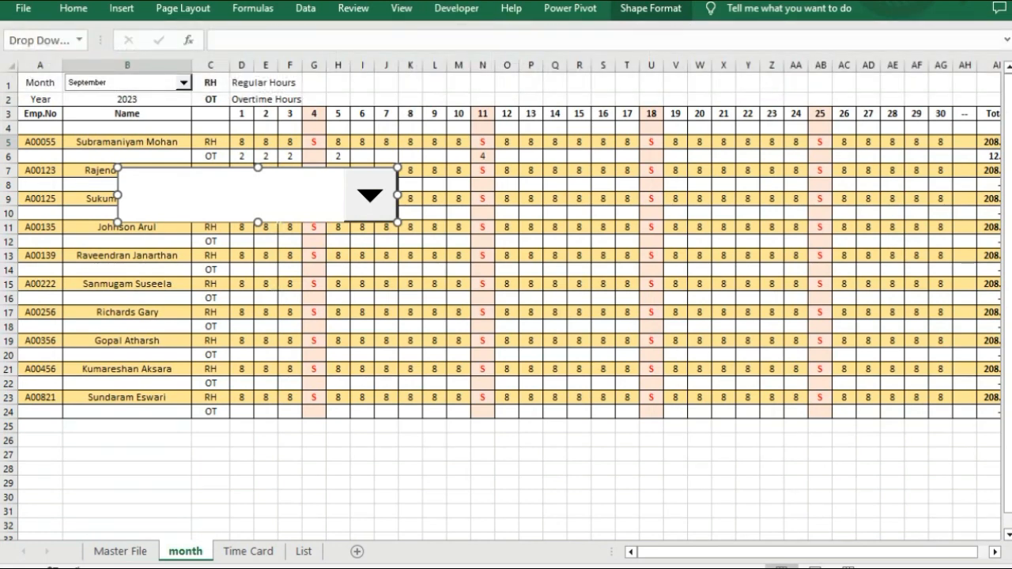
pyautogui.rightClick(280, 218)
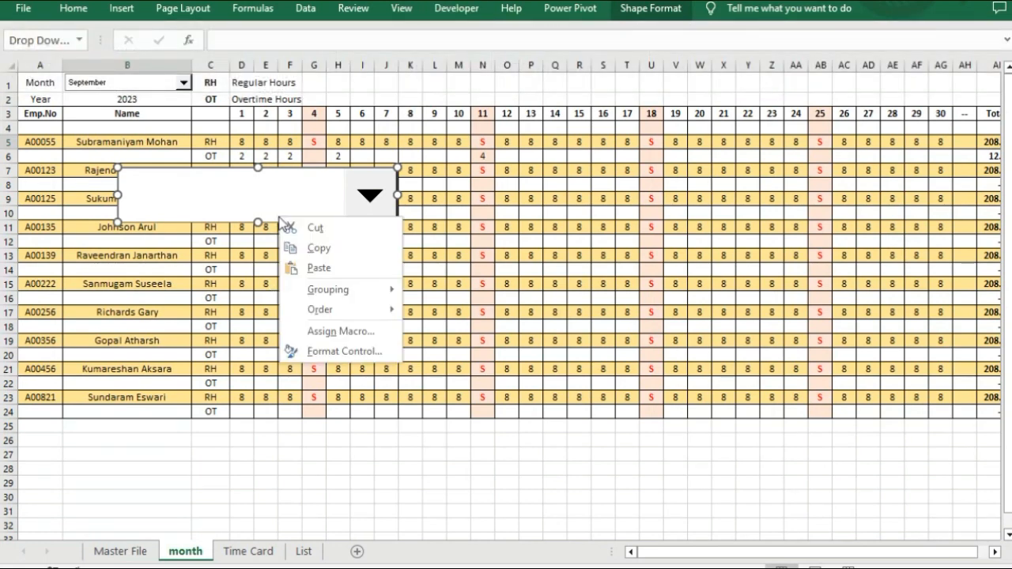
pyautogui.click(317, 356)
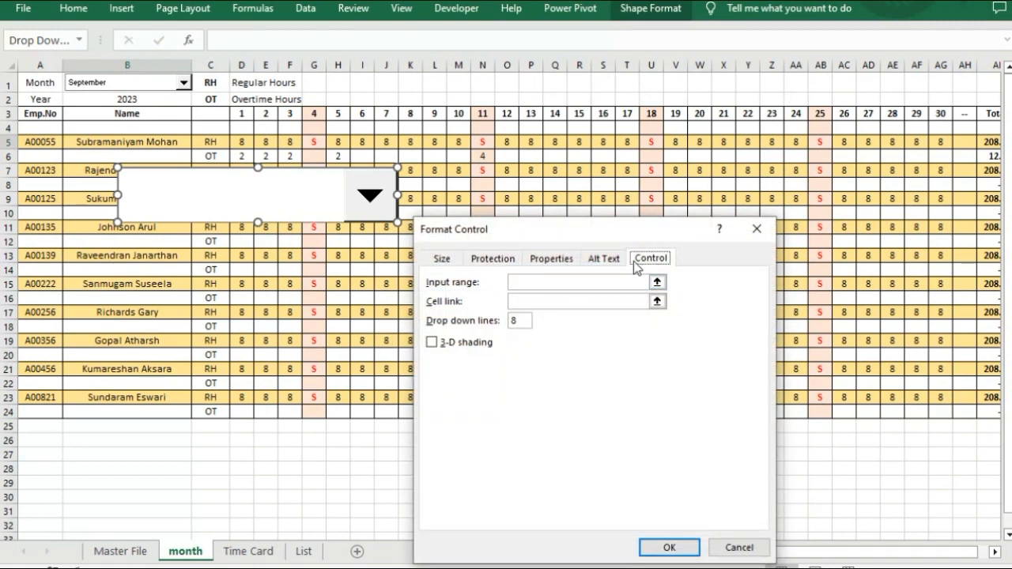
pyautogui.click(441, 260)
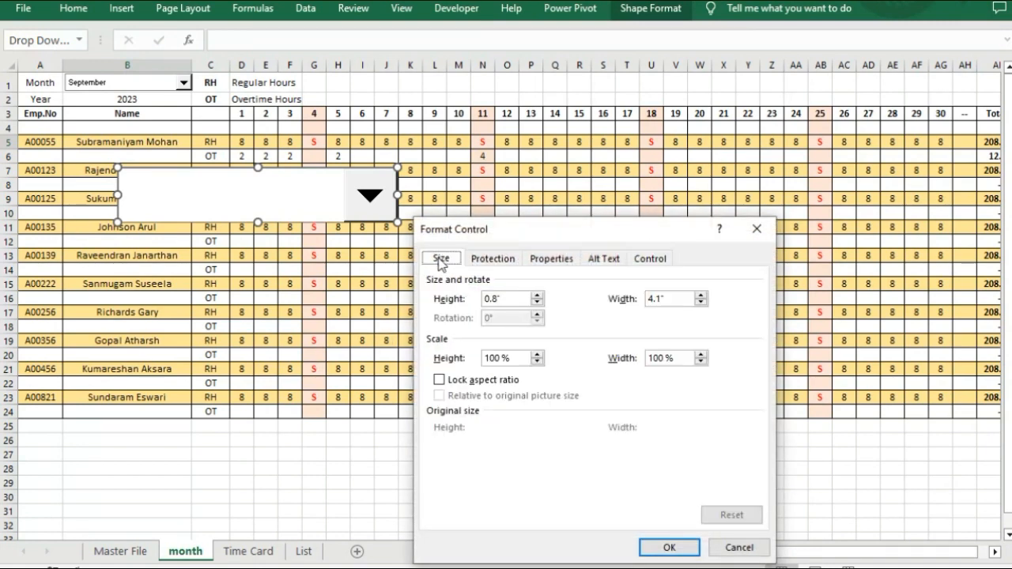
pyautogui.click(482, 261)
pyautogui.click(563, 259)
pyautogui.click(603, 259)
pyautogui.click(649, 259)
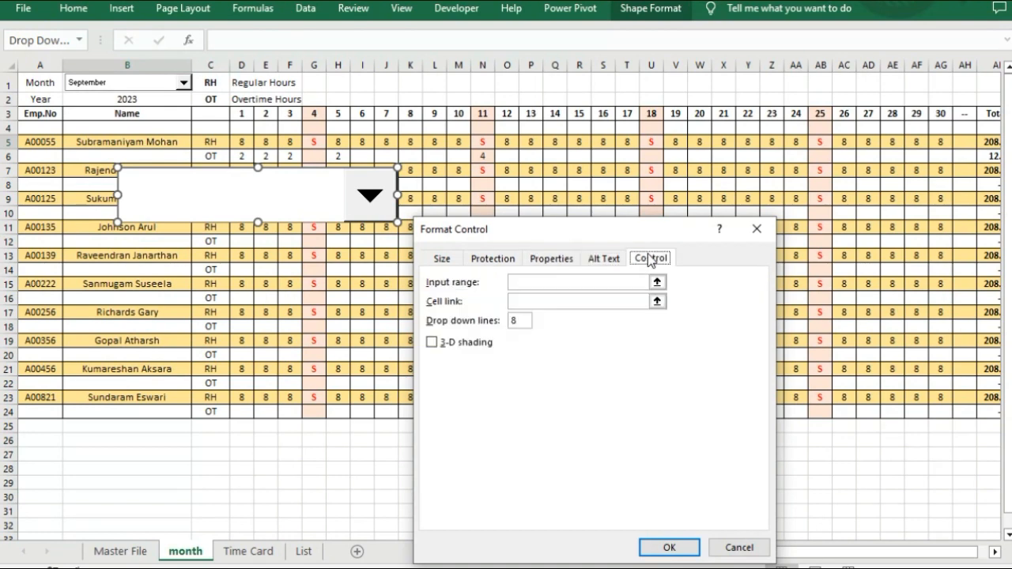
# - Set the combo box's input range to the month names in List!$B$2:$B$13
pyautogui.click(658, 282)
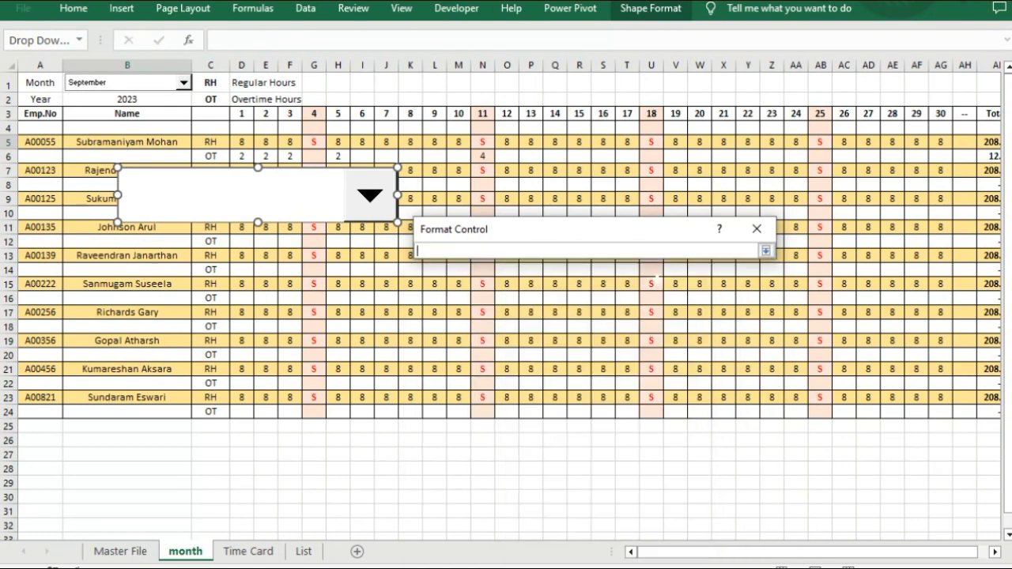
pyautogui.click(308, 551)
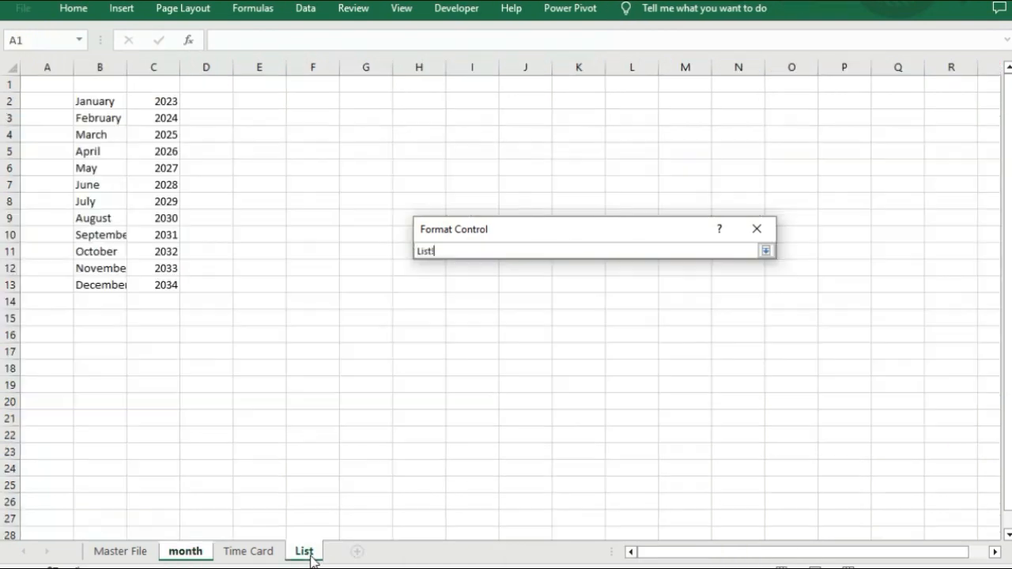
pyautogui.moveTo(92, 101); pyautogui.dragTo(114, 284)
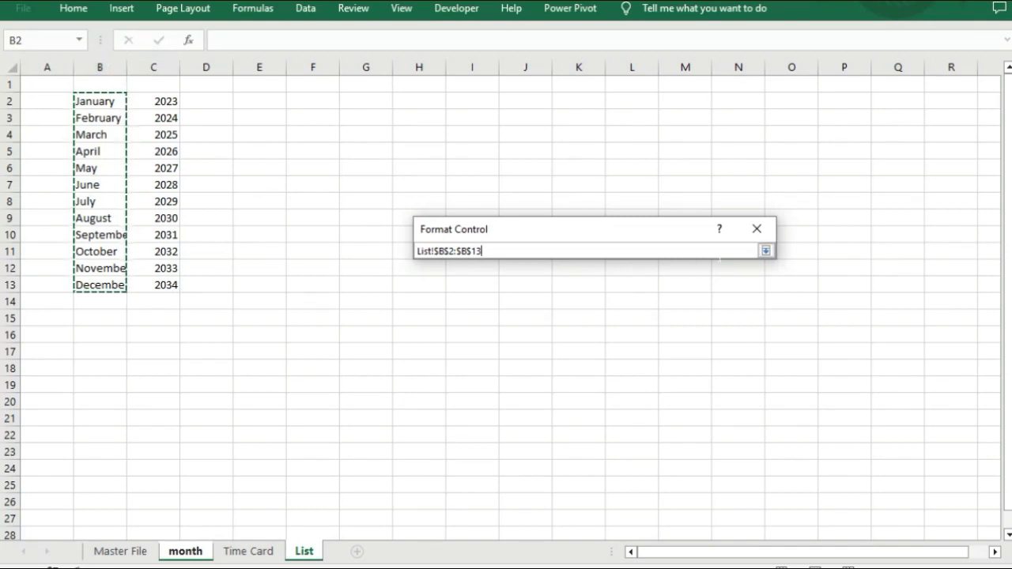
pyautogui.click(766, 250)
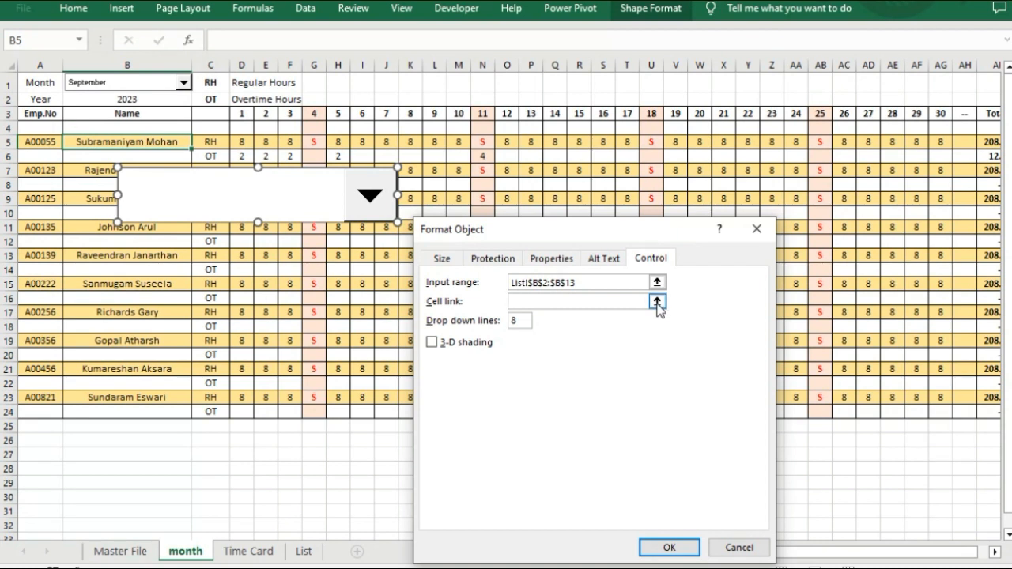
# - Link the combo box to cell $J$1, set its drop-down lines to 12, and apply the settings
pyautogui.click(657, 302)
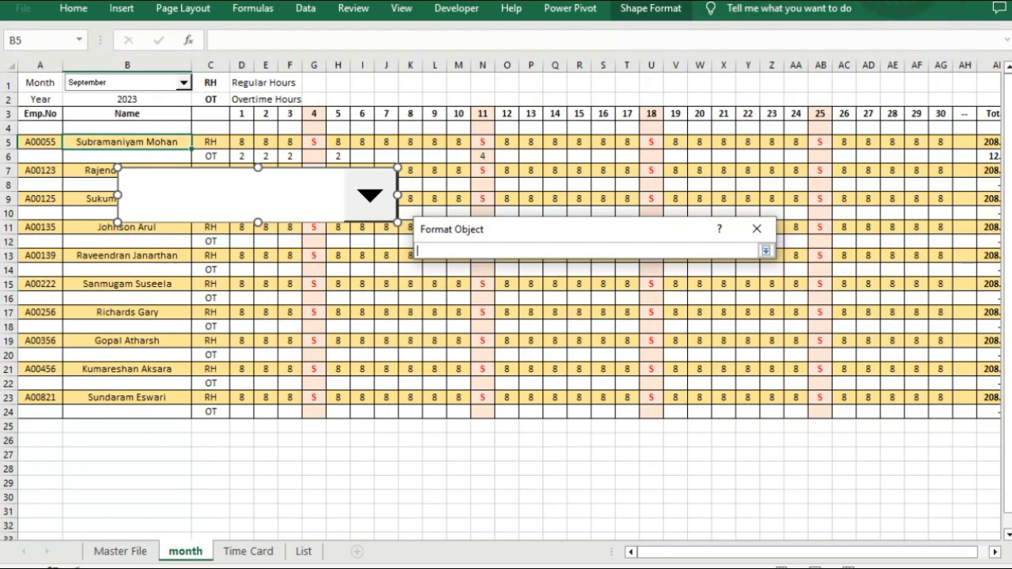
pyautogui.click(386, 83)
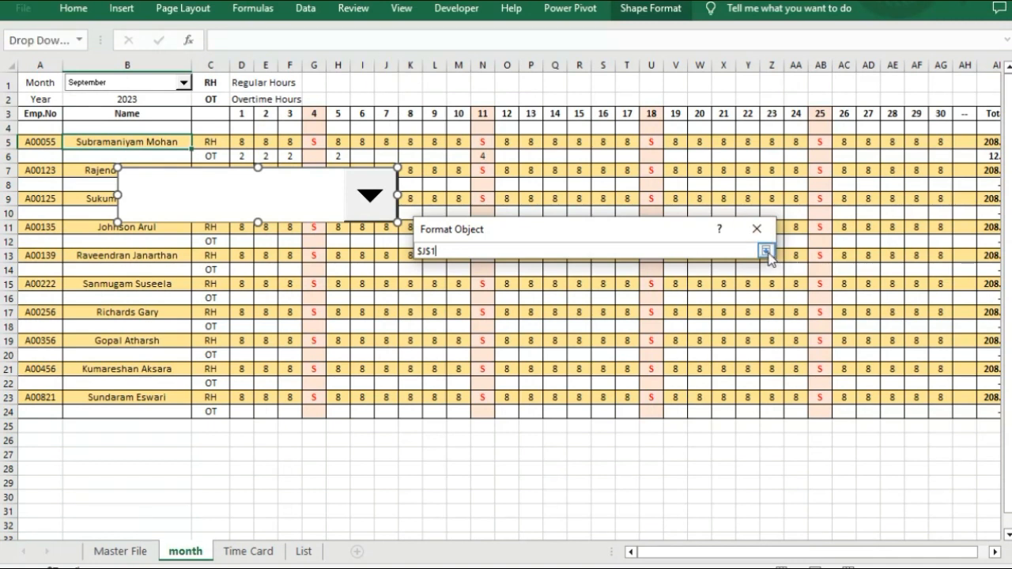
pyautogui.click(766, 250)
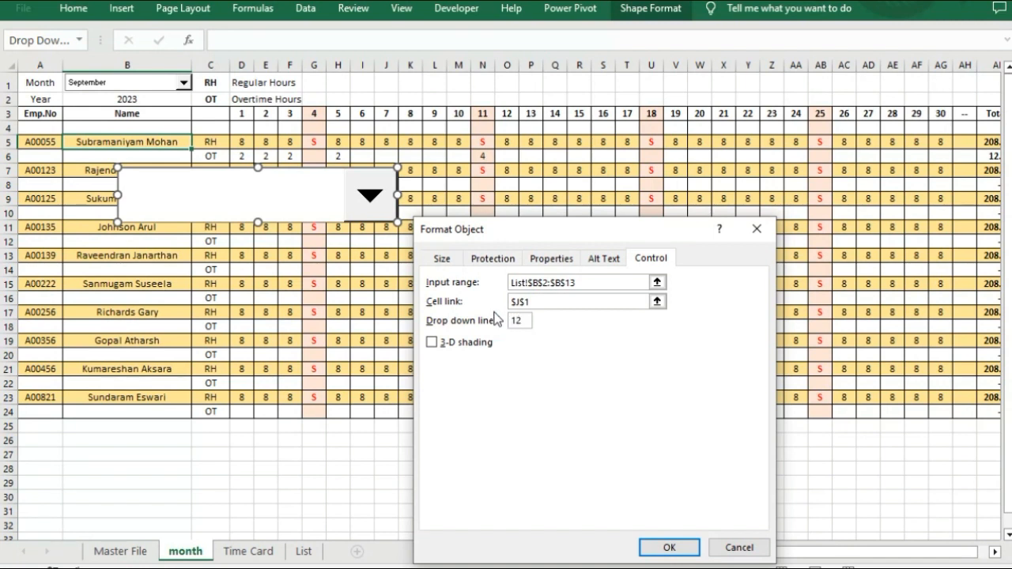
pyautogui.click(668, 549)
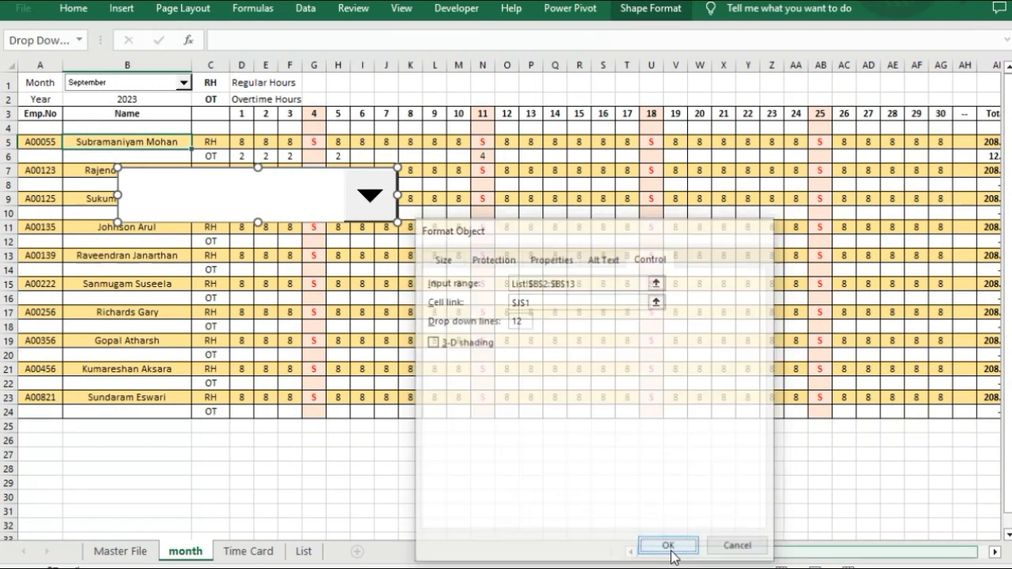
# - Deselect the new combo box and choose August from its month list
pyautogui.click(435, 212)
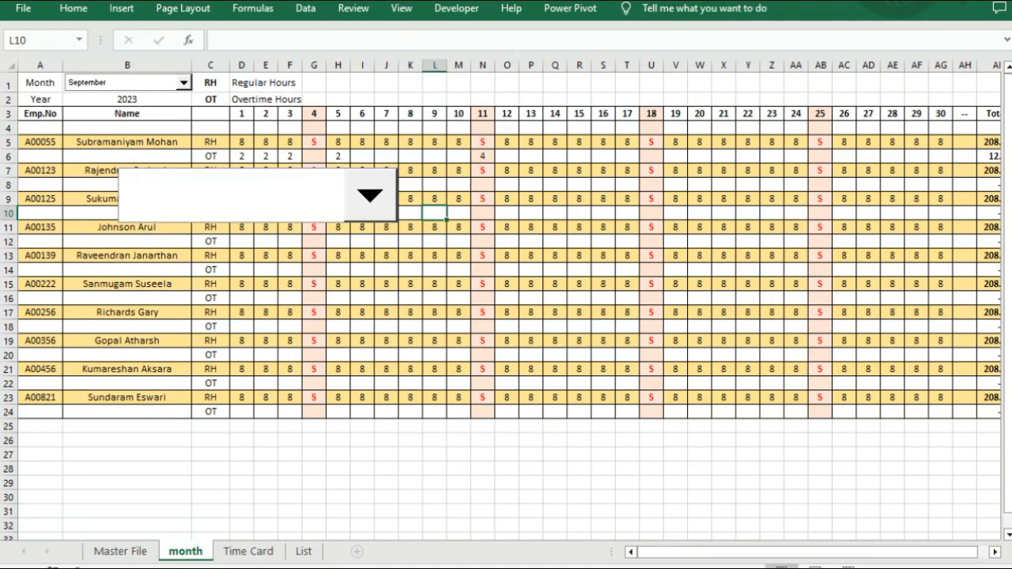
pyautogui.click(453, 8)
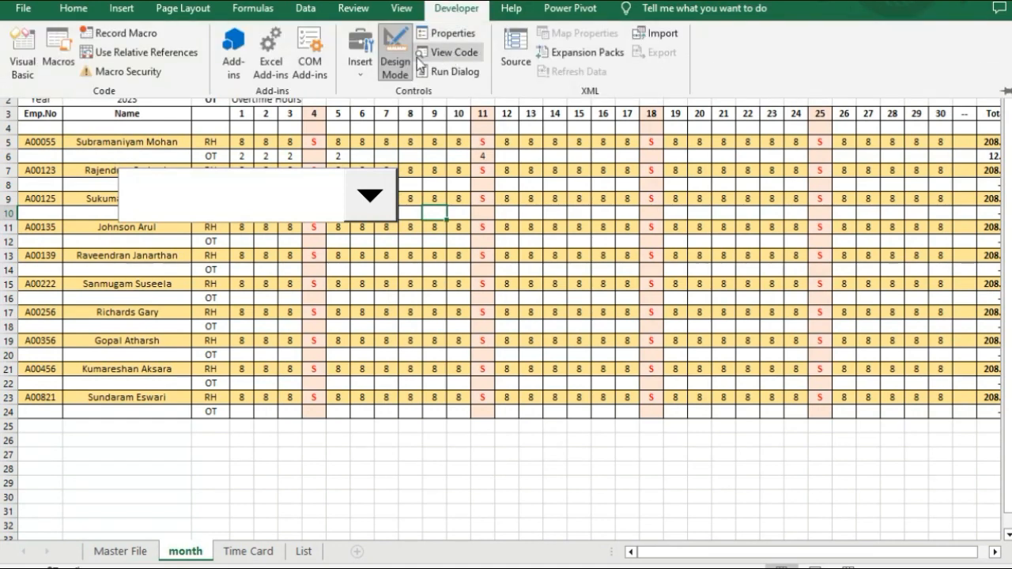
pyautogui.click(432, 215)
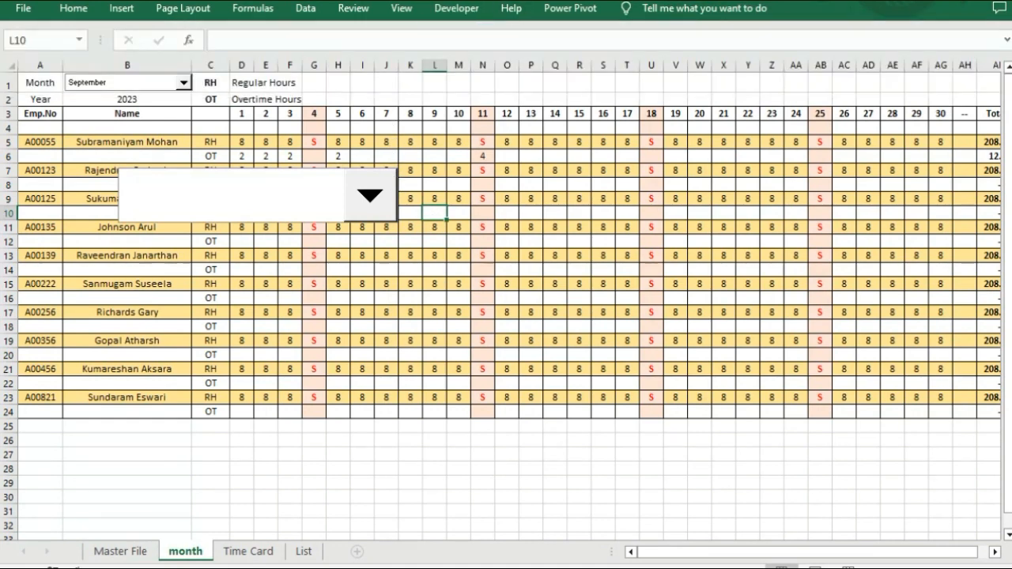
pyautogui.click(376, 211)
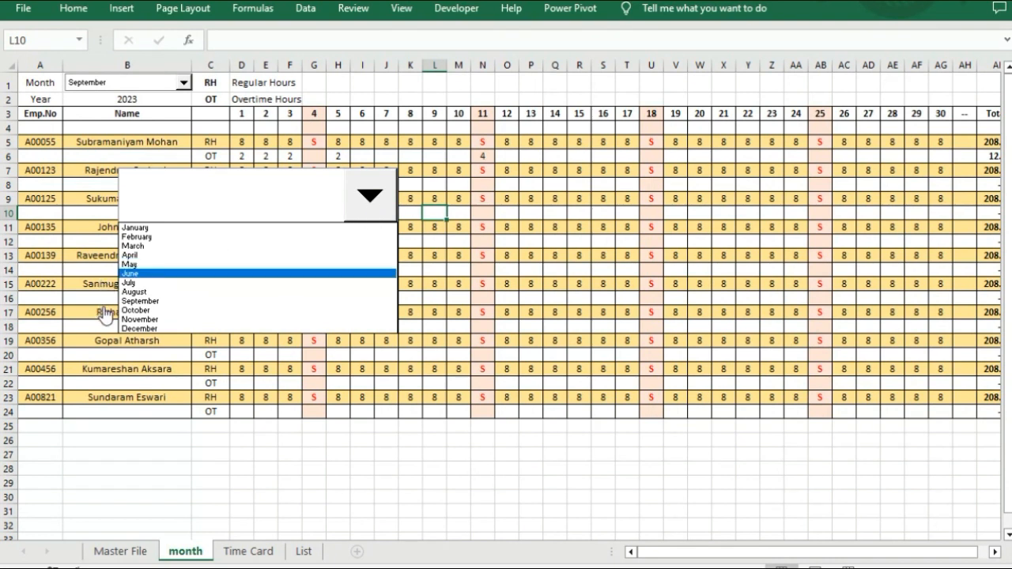
pyautogui.click(174, 293)
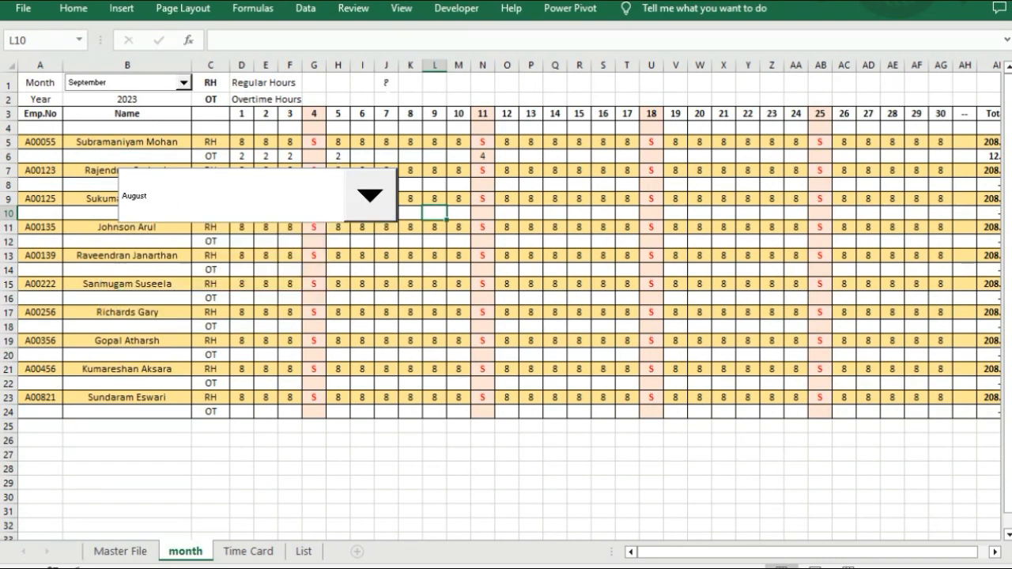
# - Test the form-control combo box by choosing November and March, and finish with September selected
pyautogui.click(372, 207)
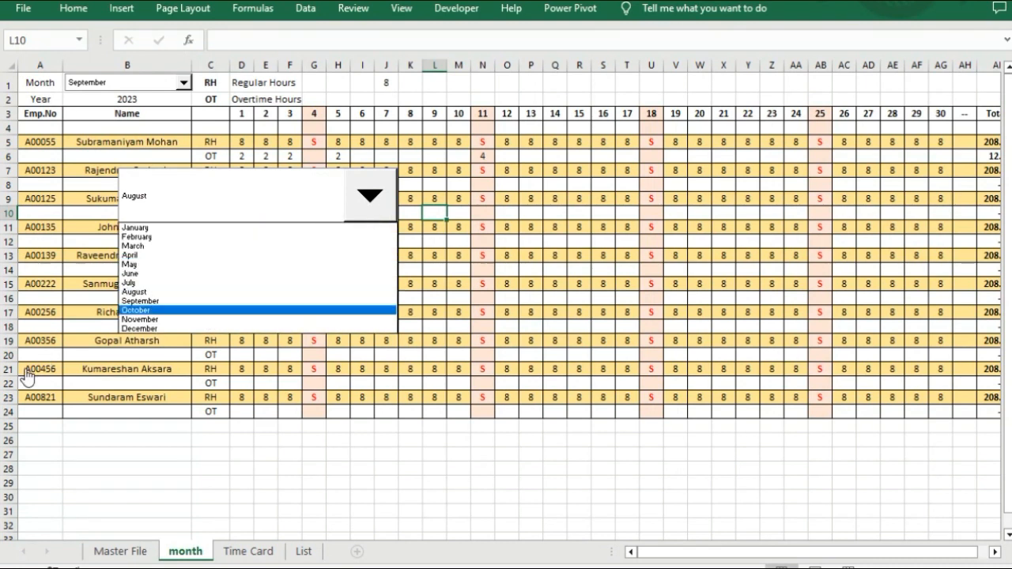
pyautogui.click(148, 319)
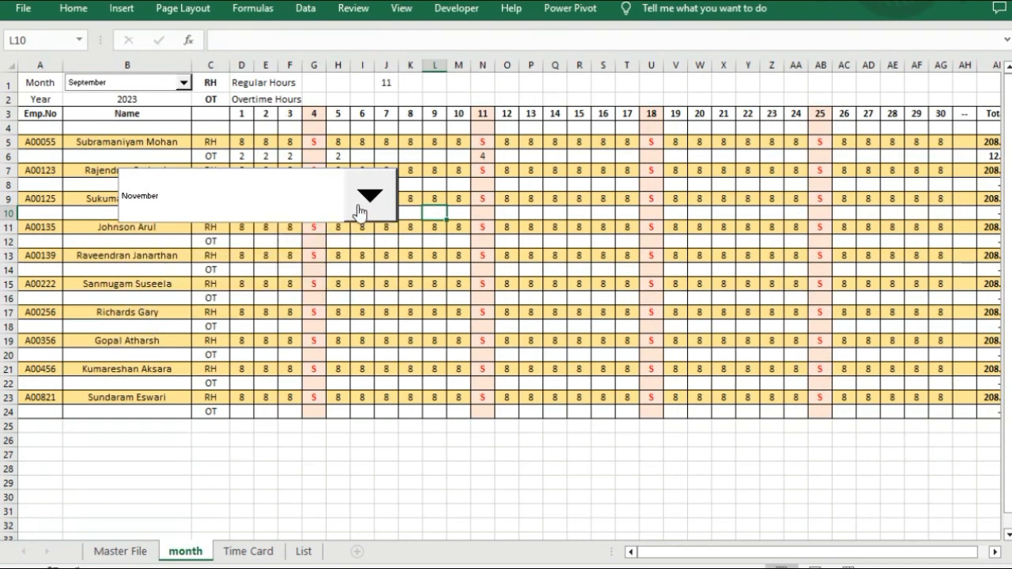
pyautogui.click(369, 208)
pyautogui.click(277, 246)
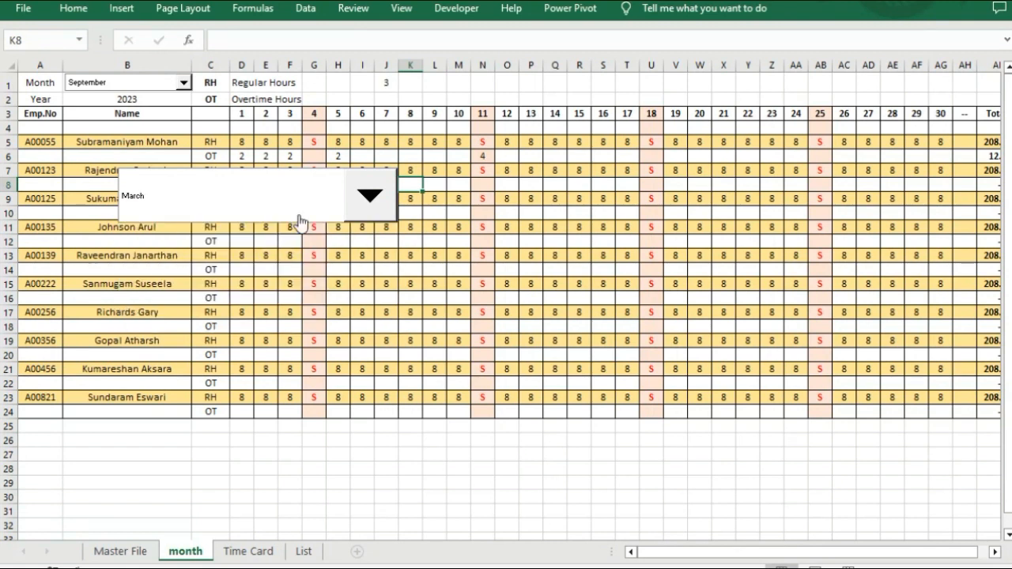
pyautogui.click(370, 198)
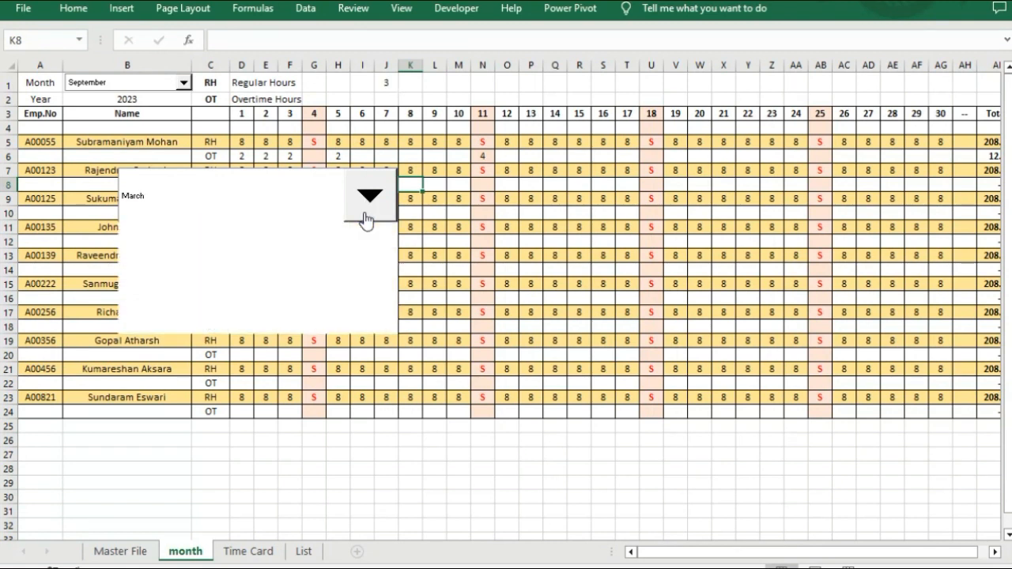
pyautogui.click(252, 246)
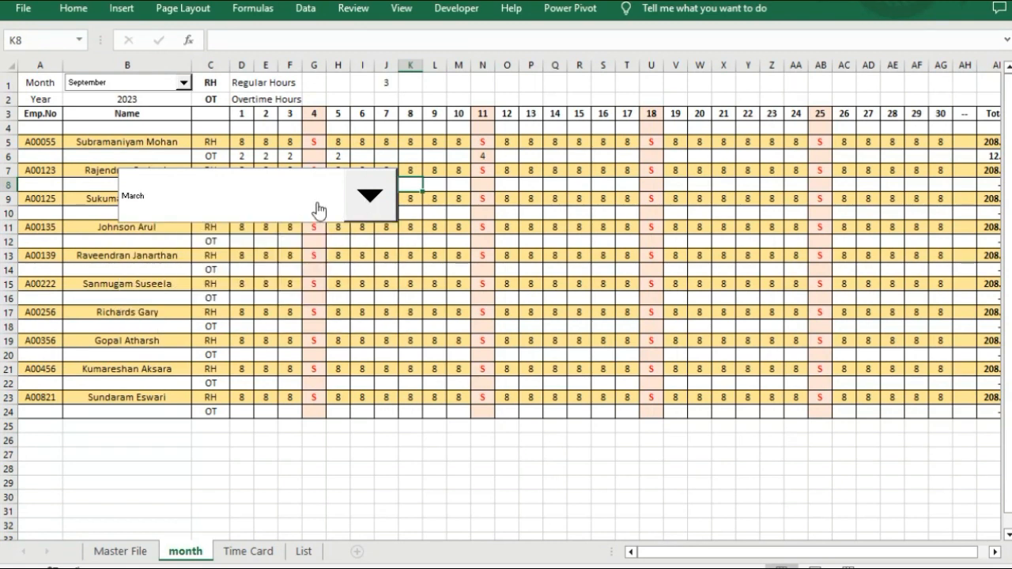
pyautogui.click(380, 195)
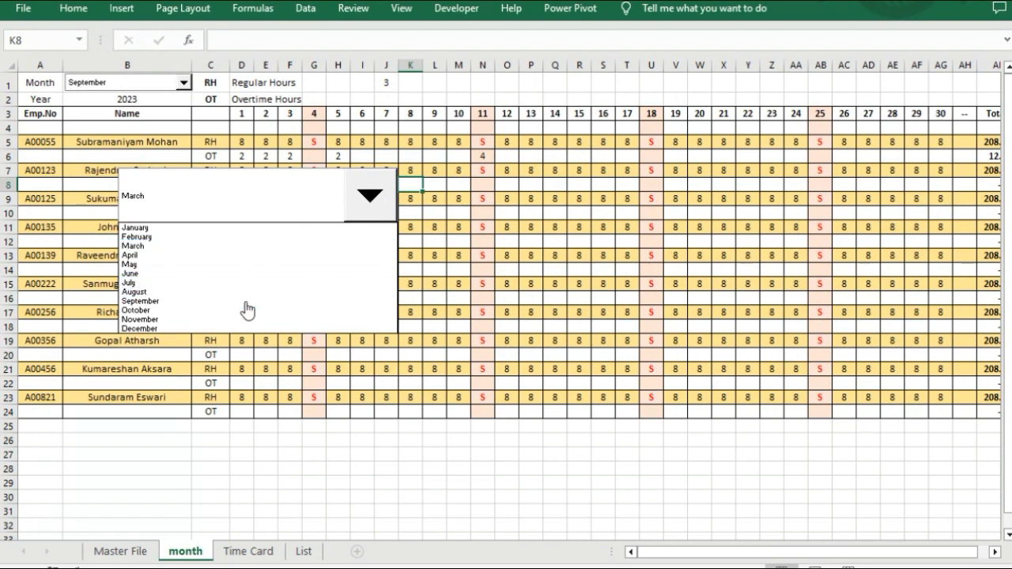
pyautogui.click(242, 300)
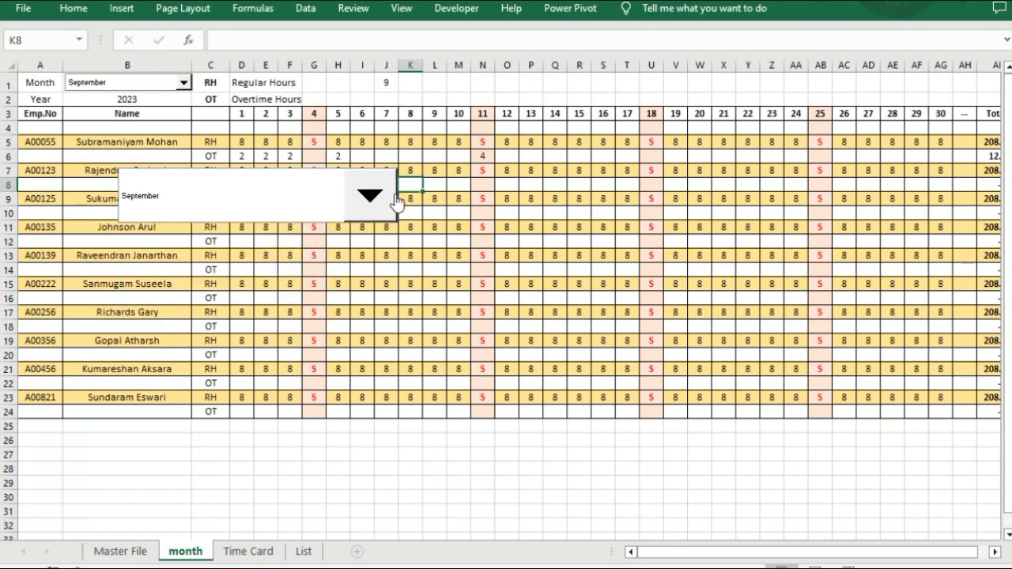
# - Insert an ActiveX combo box on the month sheet, spanning roughly columns N to W over rows 3 to 6
pyautogui.click(445, 16)
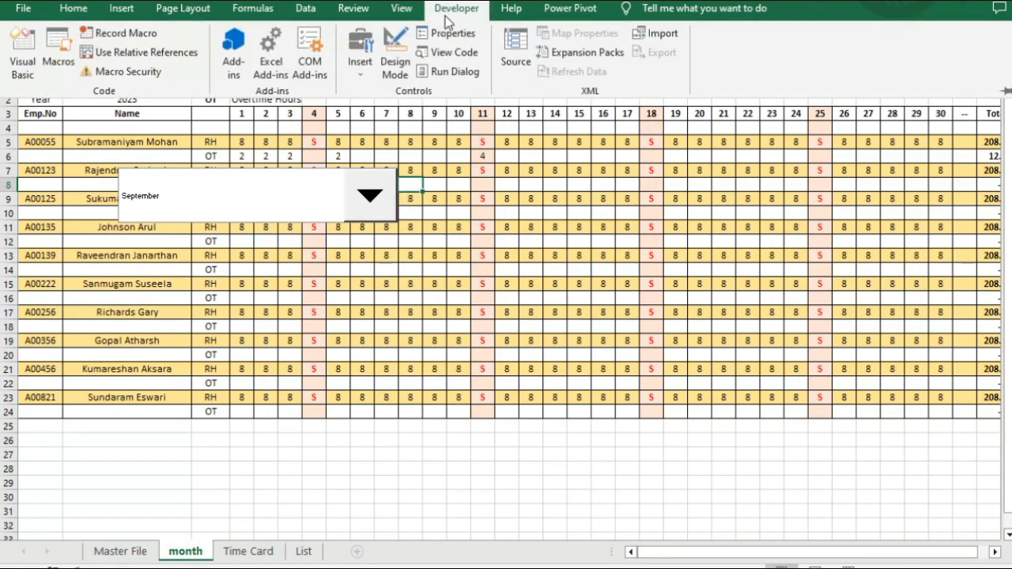
pyautogui.click(412, 75)
pyautogui.click(366, 79)
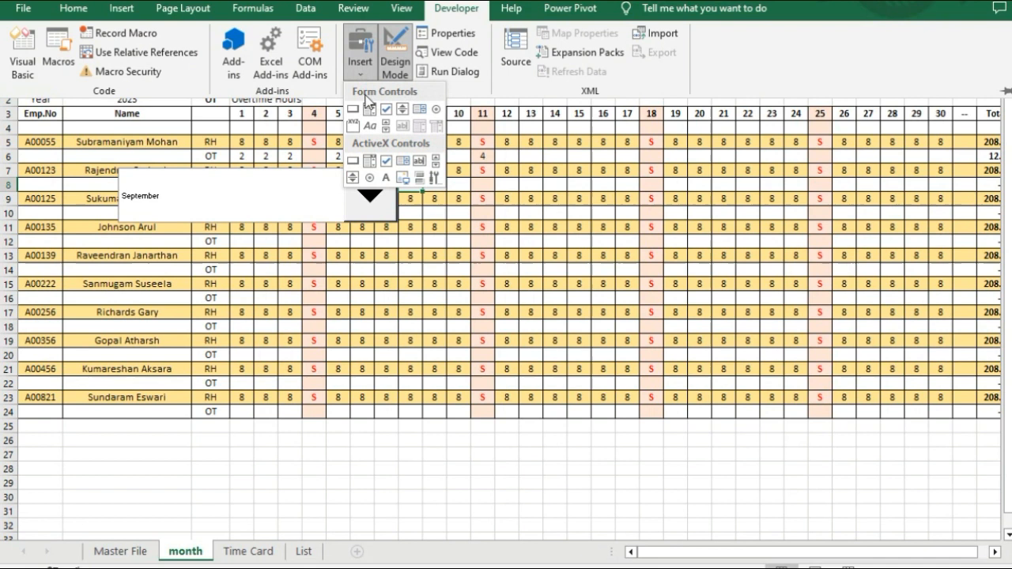
pyautogui.click(370, 161)
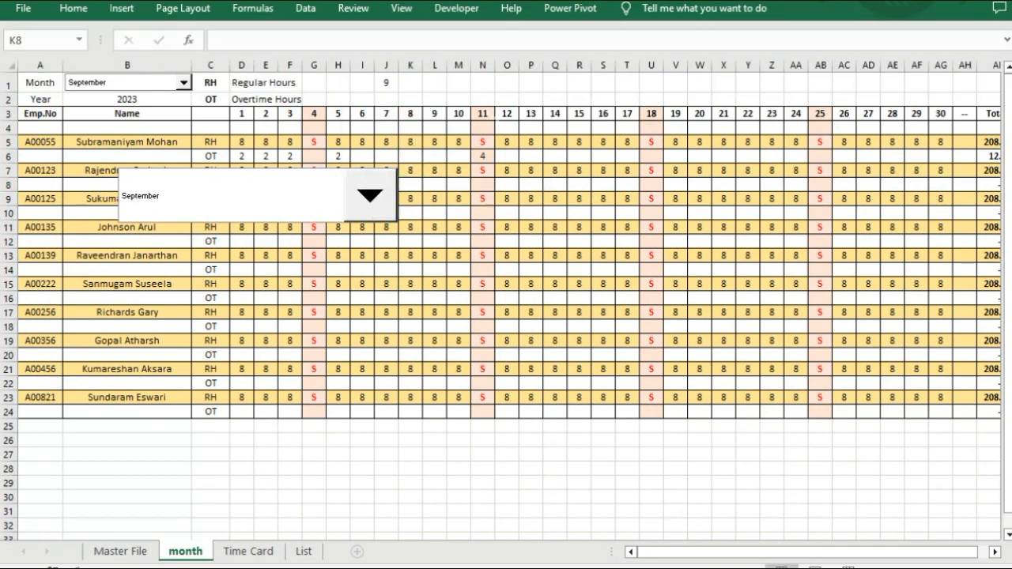
pyautogui.moveTo(488, 117); pyautogui.dragTo(725, 163)
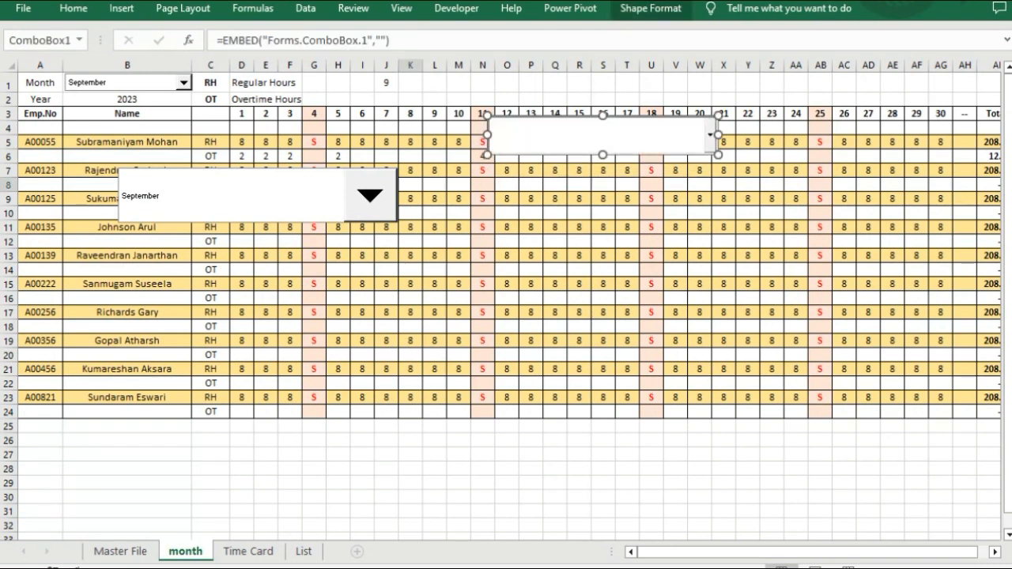
# - Open the ActiveX combo box's properties and set its ListFillRange to the month names in List!B$2:B$13
pyautogui.rightClick(603, 140)
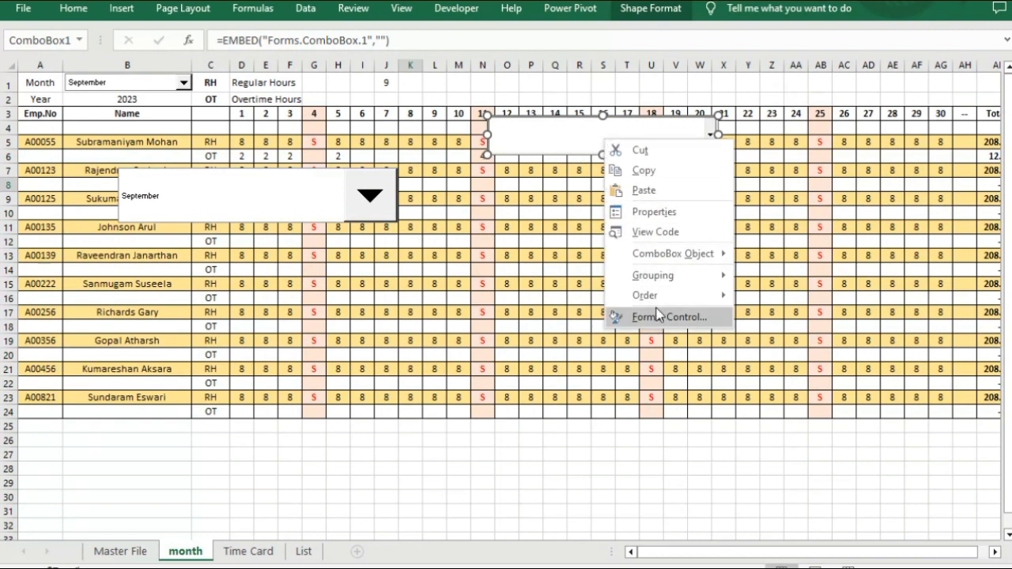
pyautogui.click(678, 211)
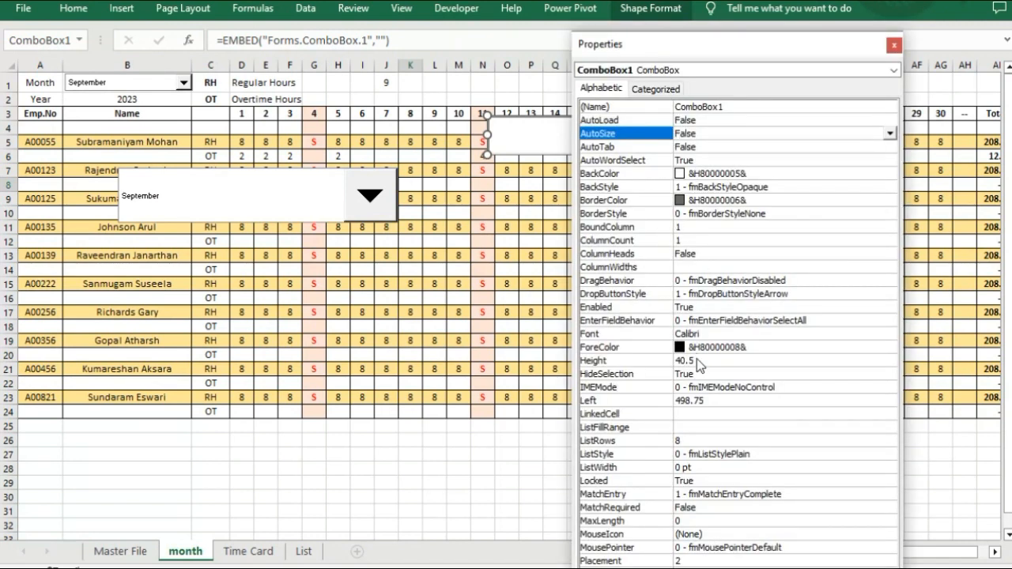
pyautogui.click(700, 428)
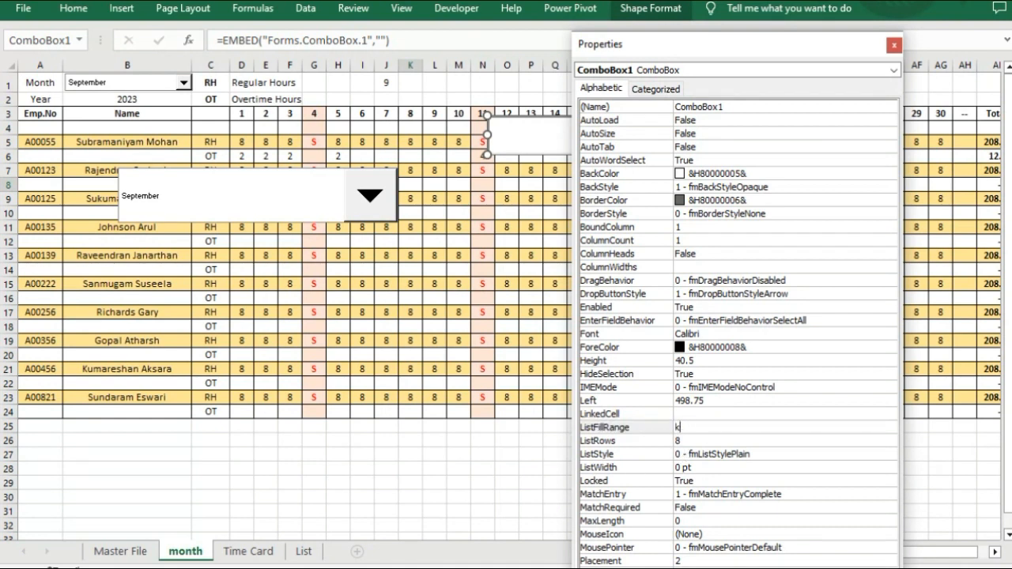
pyautogui.click(303, 552)
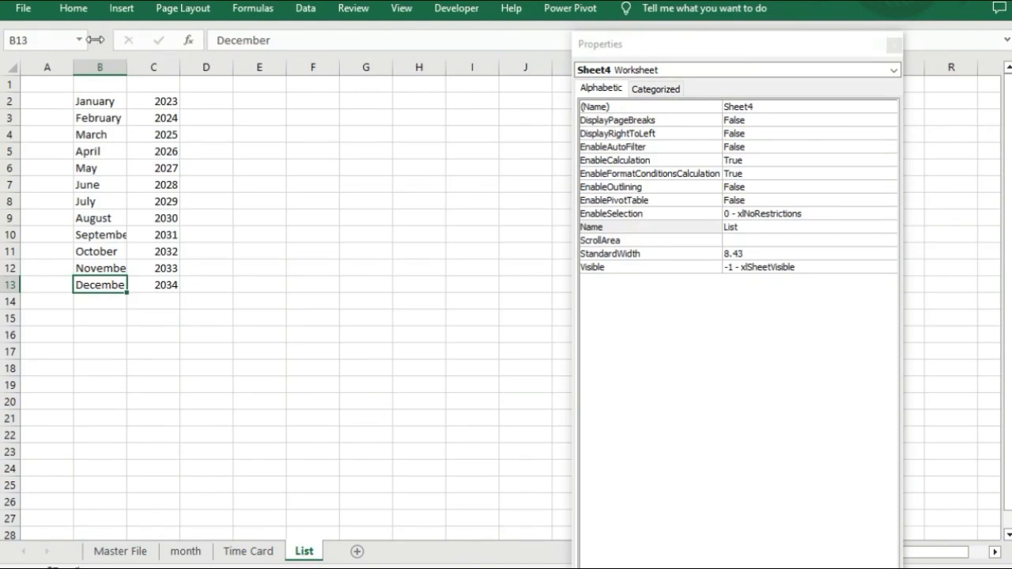
pyautogui.click(189, 554)
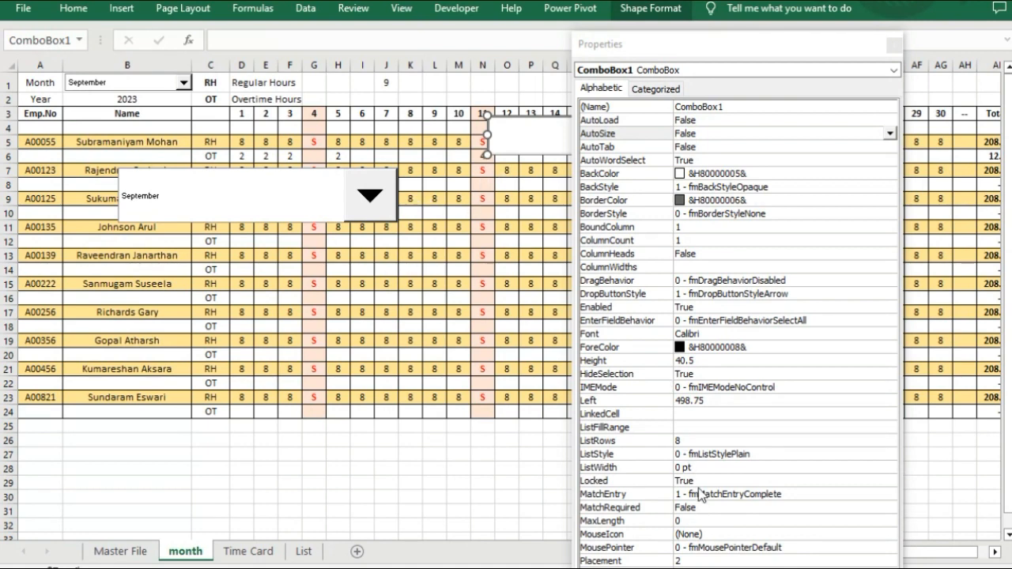
pyautogui.click(694, 428)
pyautogui.click(693, 427)
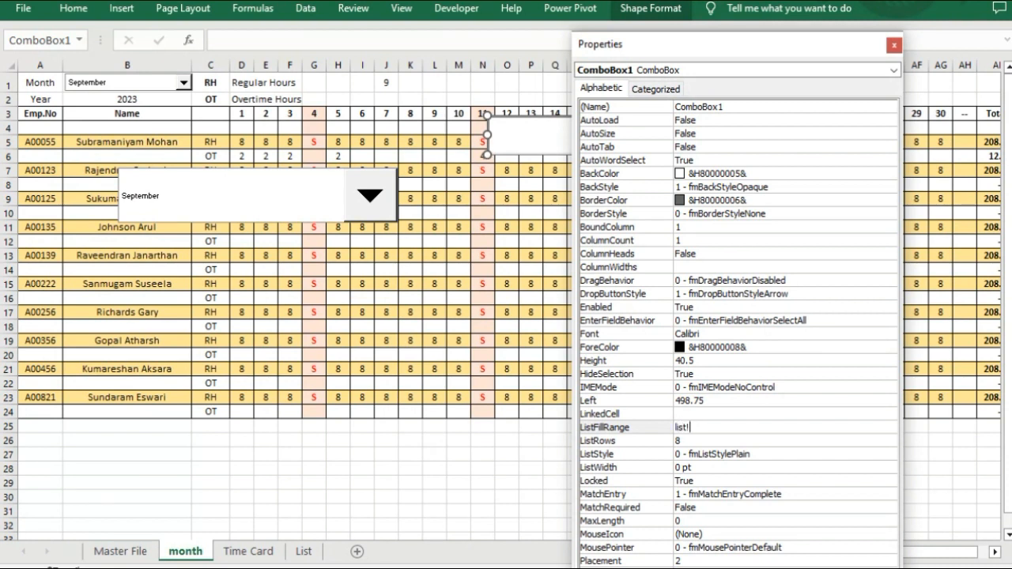
pyautogui.write('list!B$2:B$13')
# - Set the ActiveX combo box's LinkedCell to K1 and close its properties
pyautogui.click(688, 414)
pyautogui.click(688, 414)
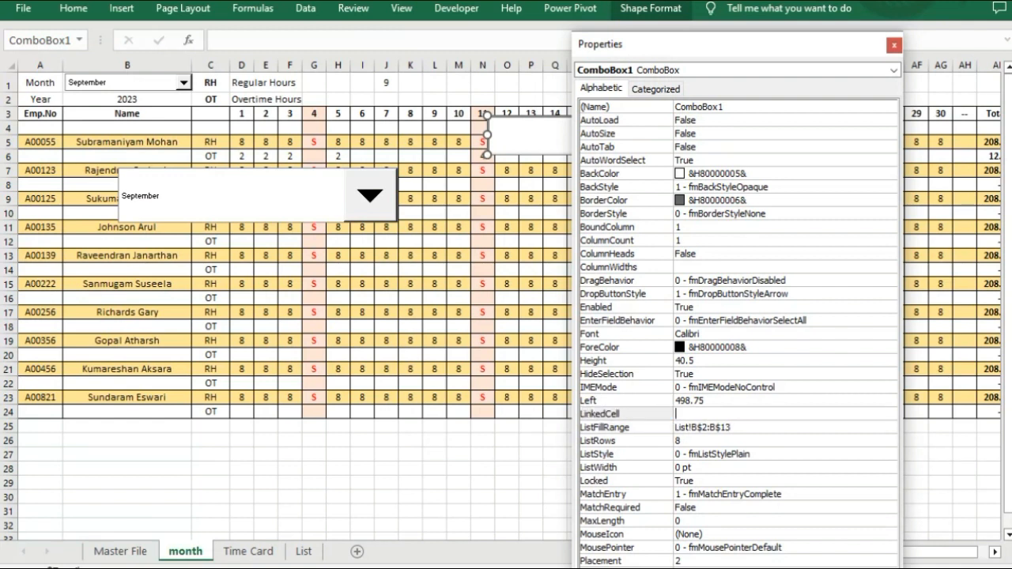
pyautogui.write('K1')
pyautogui.click(792, 320)
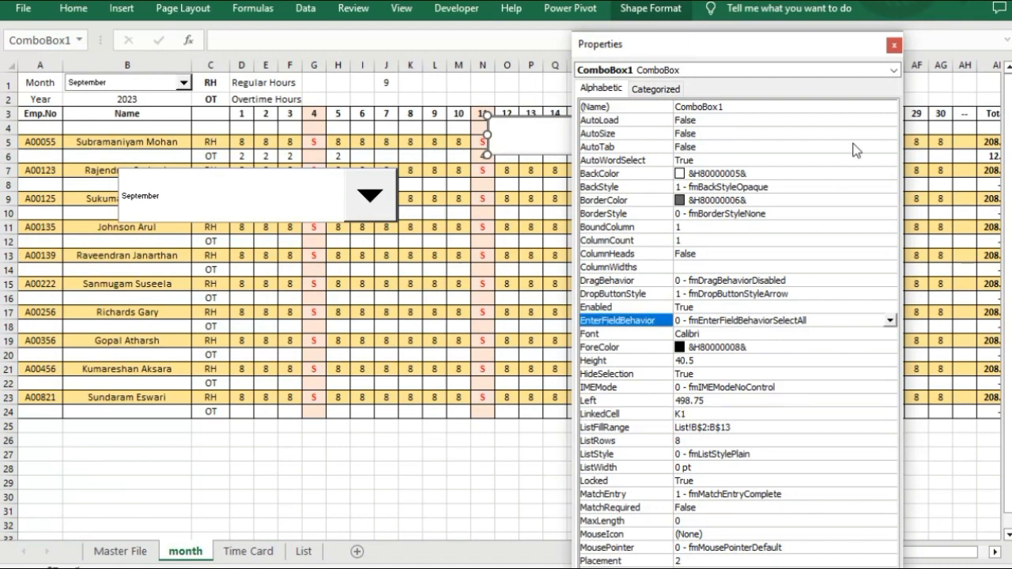
pyautogui.click(893, 46)
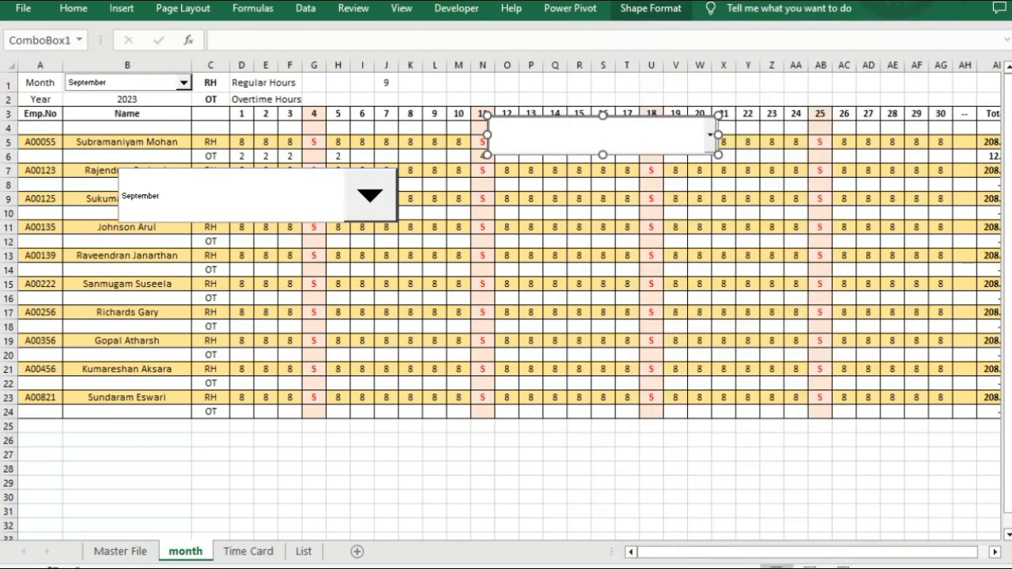
# - Turn off Design Mode and choose April from the ActiveX combo box's month list
pyautogui.click(436, 17)
pyautogui.click(395, 57)
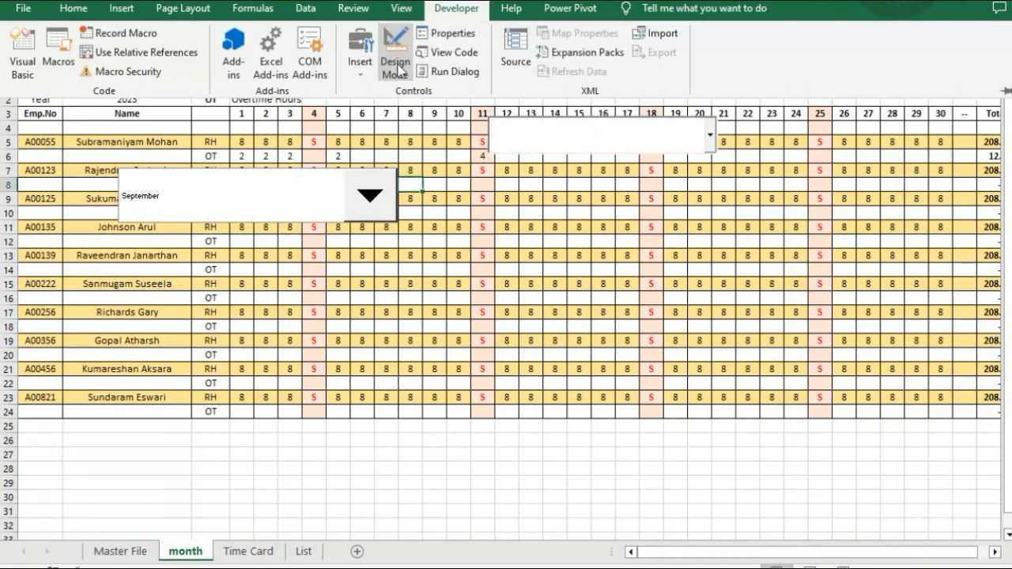
pyautogui.click(485, 177)
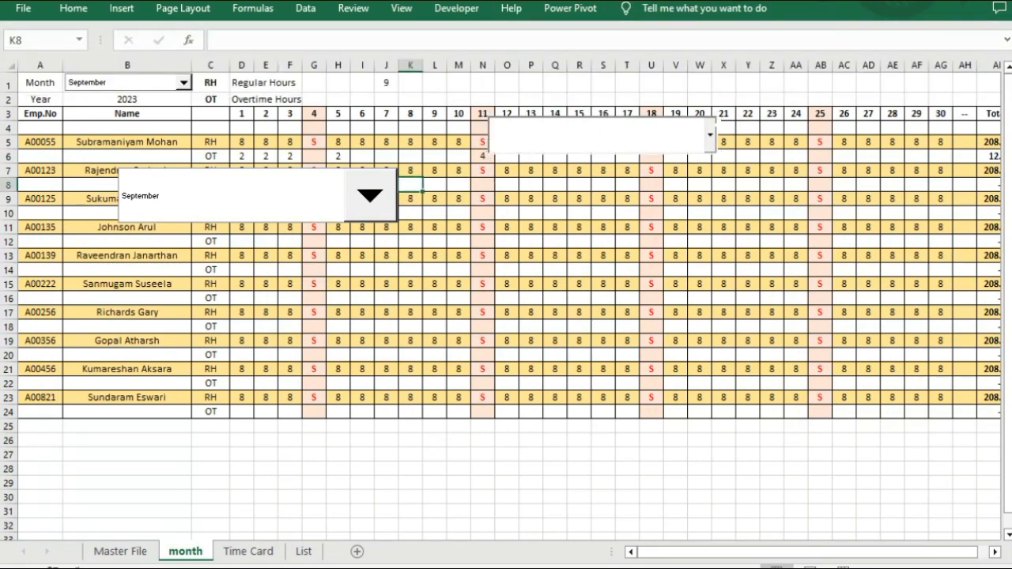
pyautogui.click(710, 135)
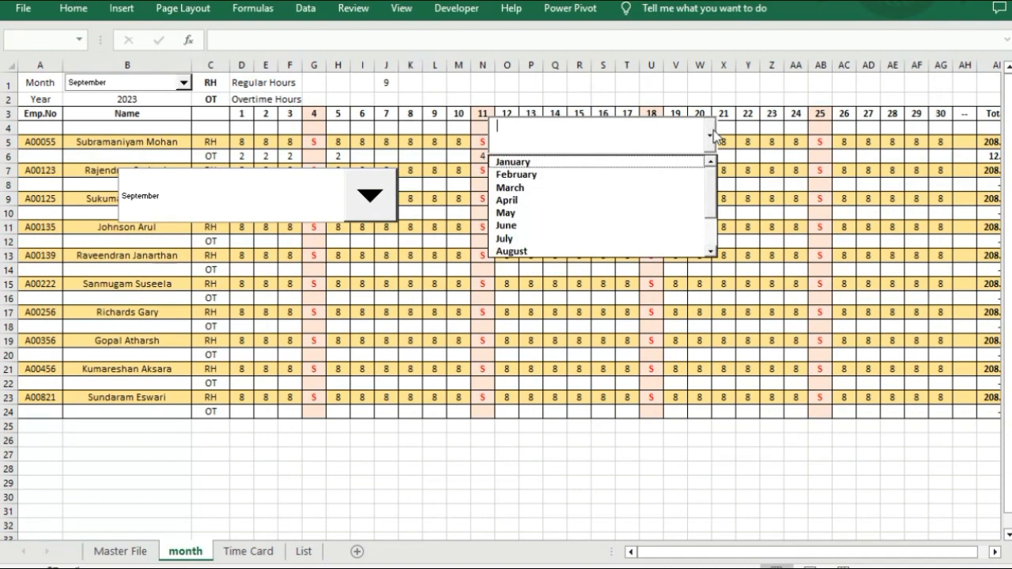
pyautogui.click(603, 203)
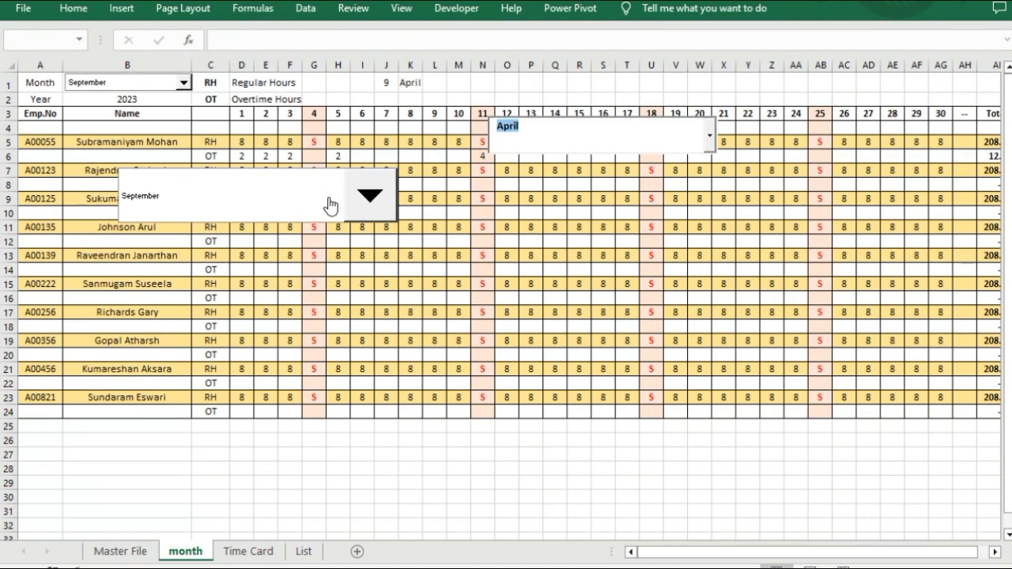
# - Examine the list of additional ActiveX controls available for insertion, and close it without inserting any
pyautogui.click(459, 10)
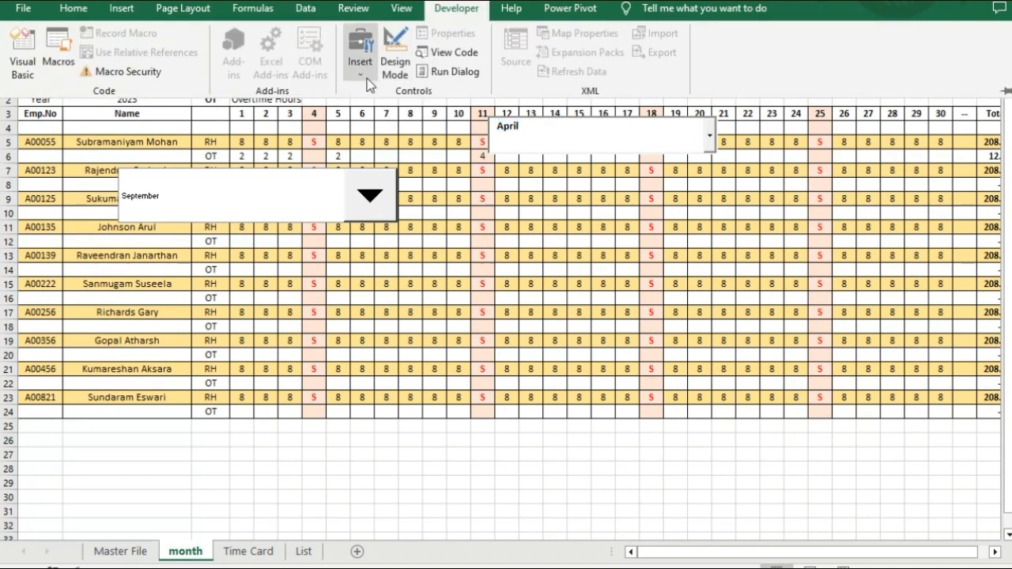
pyautogui.click(365, 67)
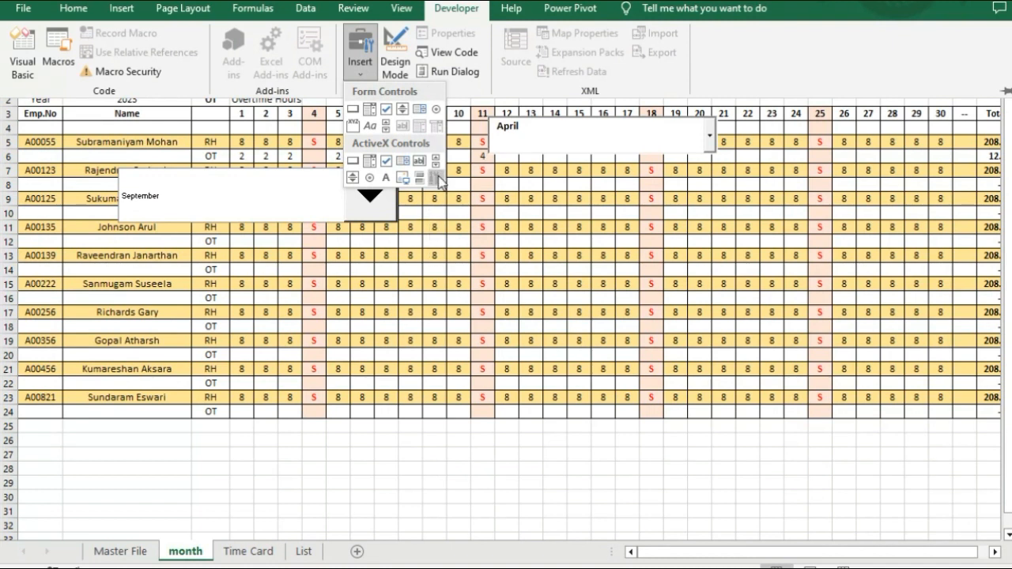
pyautogui.click(435, 177)
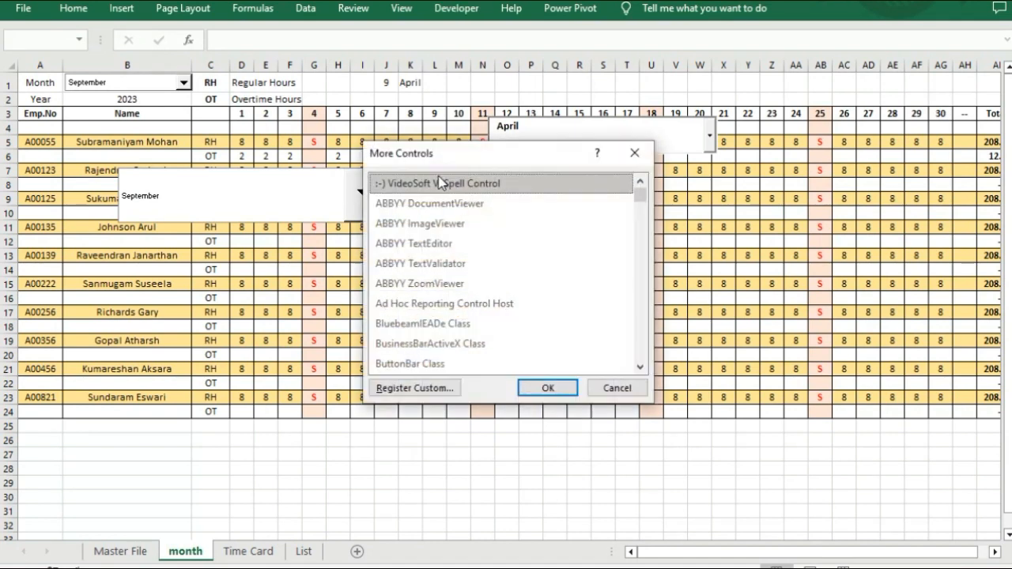
pyautogui.scroll(-15, 448, 227)
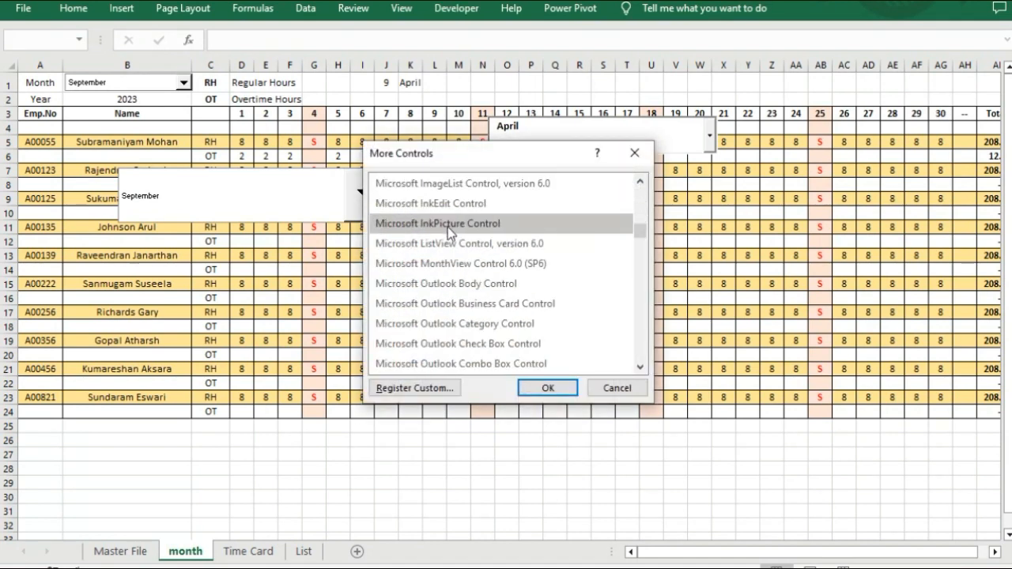
pyautogui.scroll(-20, 448, 227)
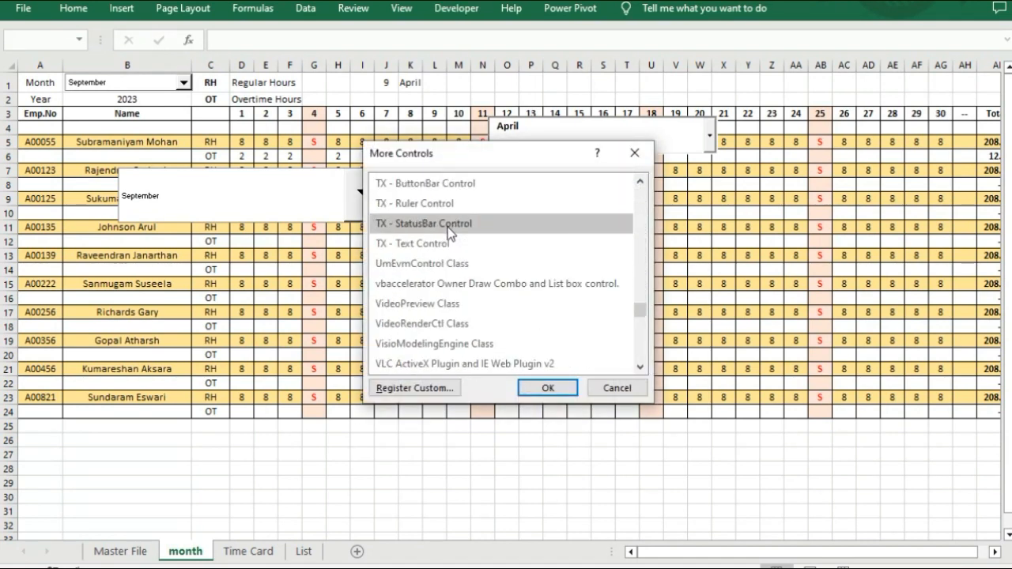
pyautogui.scroll(-2, 447, 227)
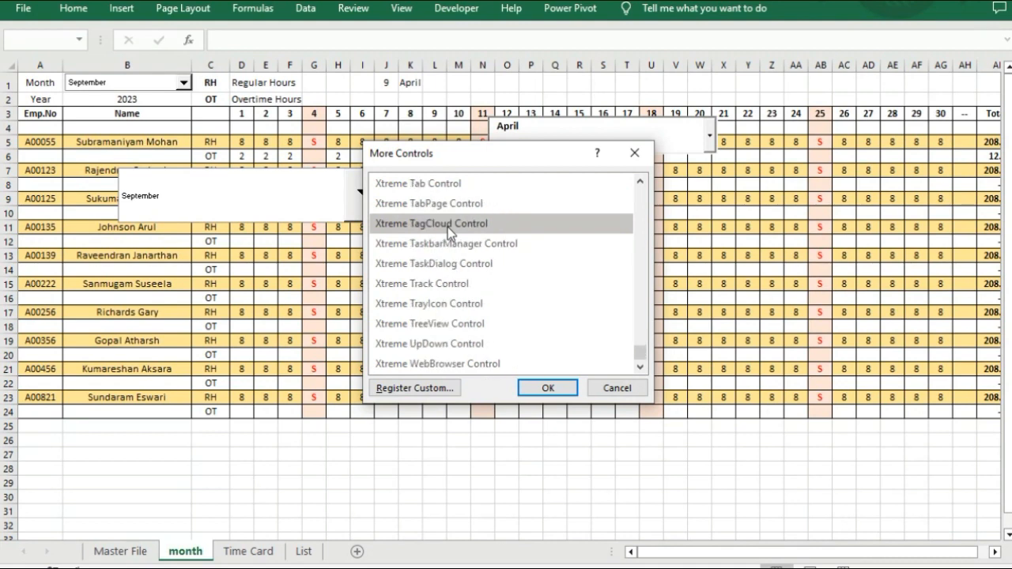
pyautogui.scroll(20, 447, 227)
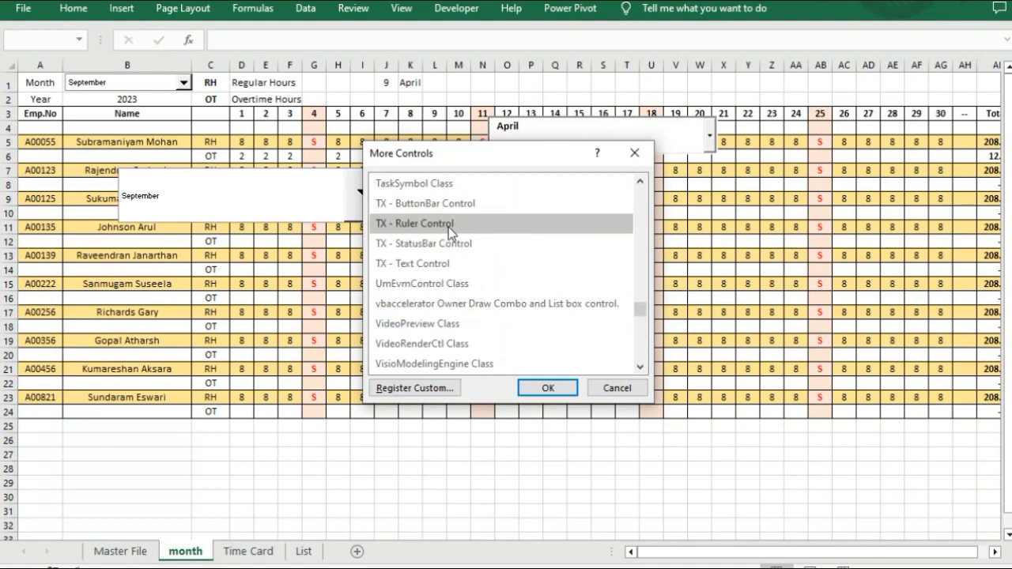
pyautogui.scroll(20, 448, 226)
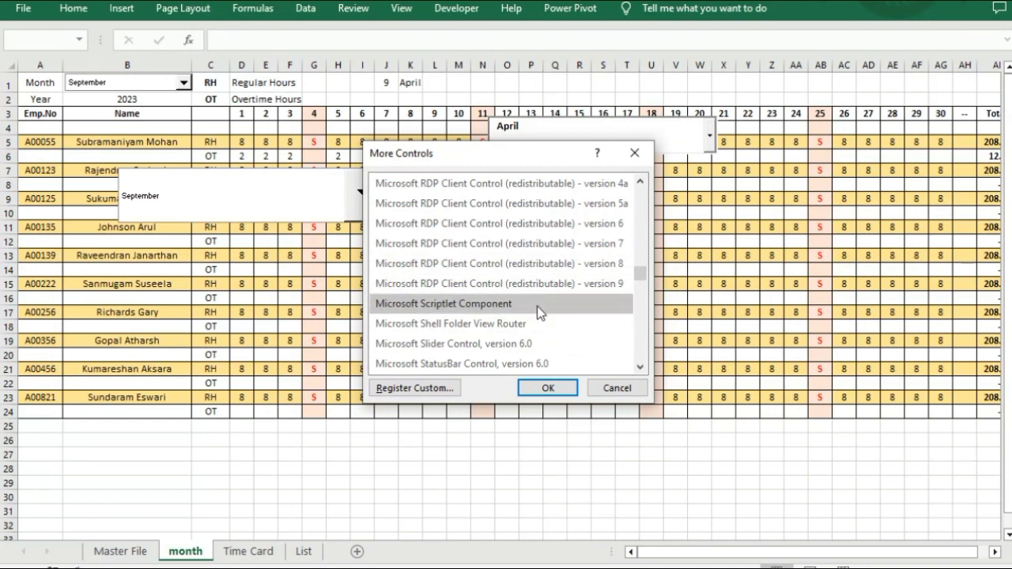
pyautogui.scroll(5, 537, 306)
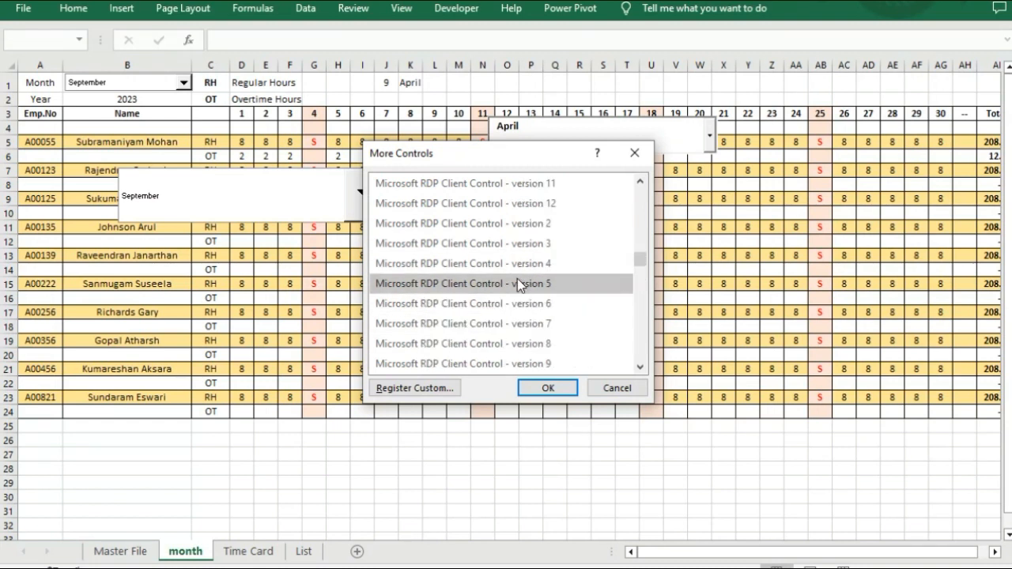
pyautogui.scroll(10, 518, 277)
pyautogui.scroll(5, 517, 273)
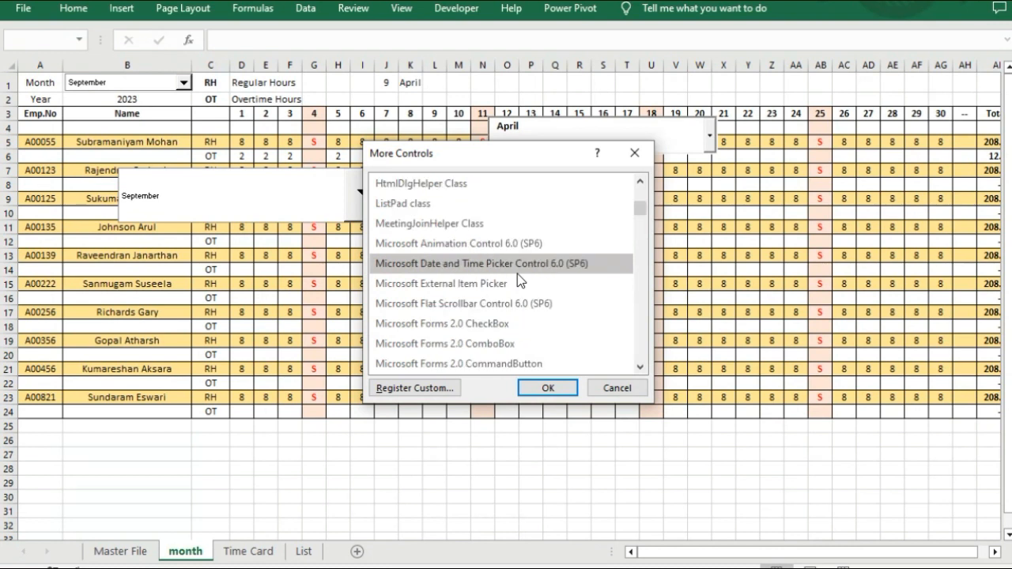
pyautogui.scroll(3, 517, 274)
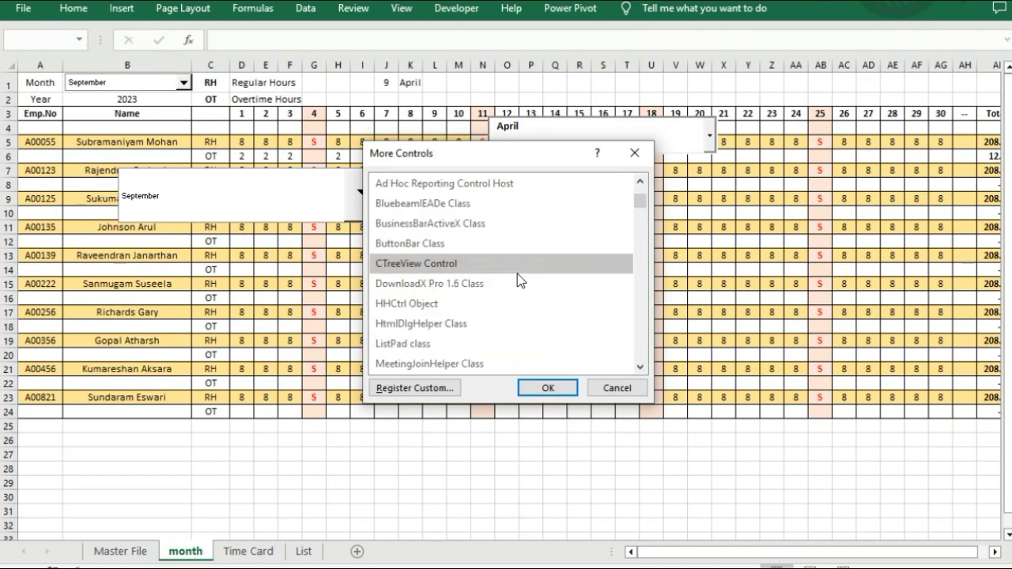
pyautogui.scroll(2, 517, 273)
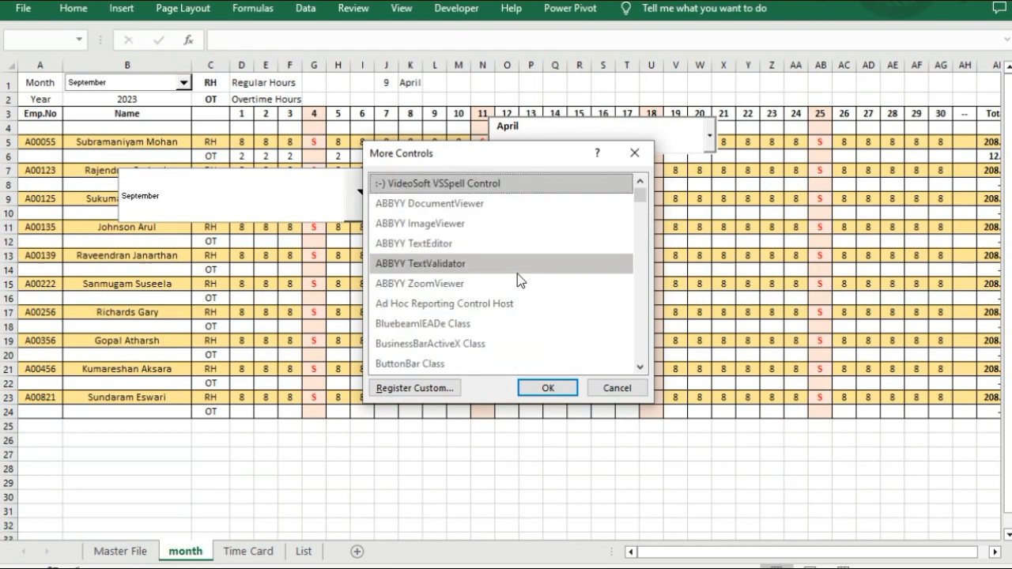
pyautogui.scroll(-3, 516, 274)
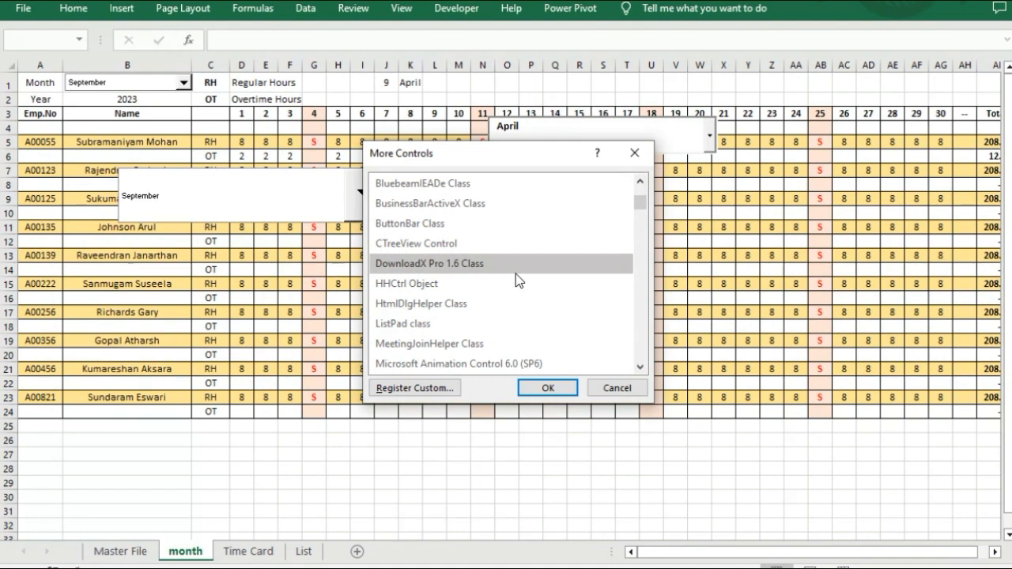
pyautogui.click(618, 386)
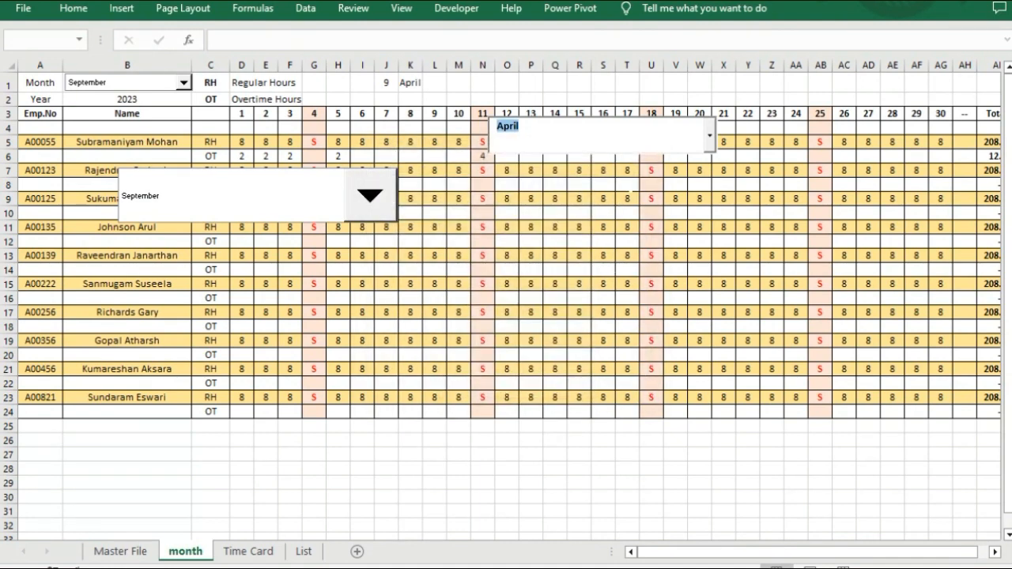
# - Choose November from the ActiveX combo box's month list
pyautogui.click(700, 184)
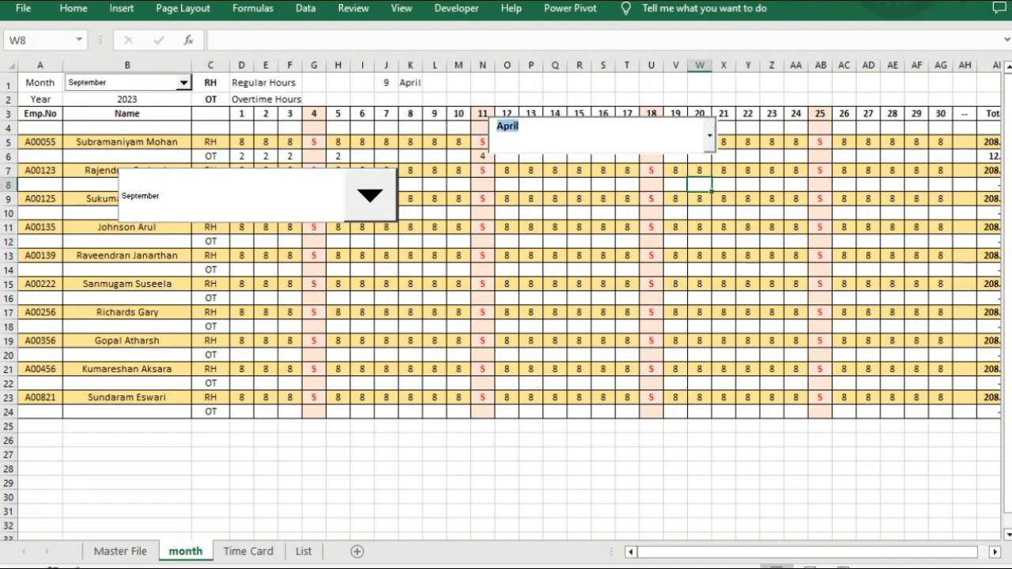
pyautogui.click(710, 136)
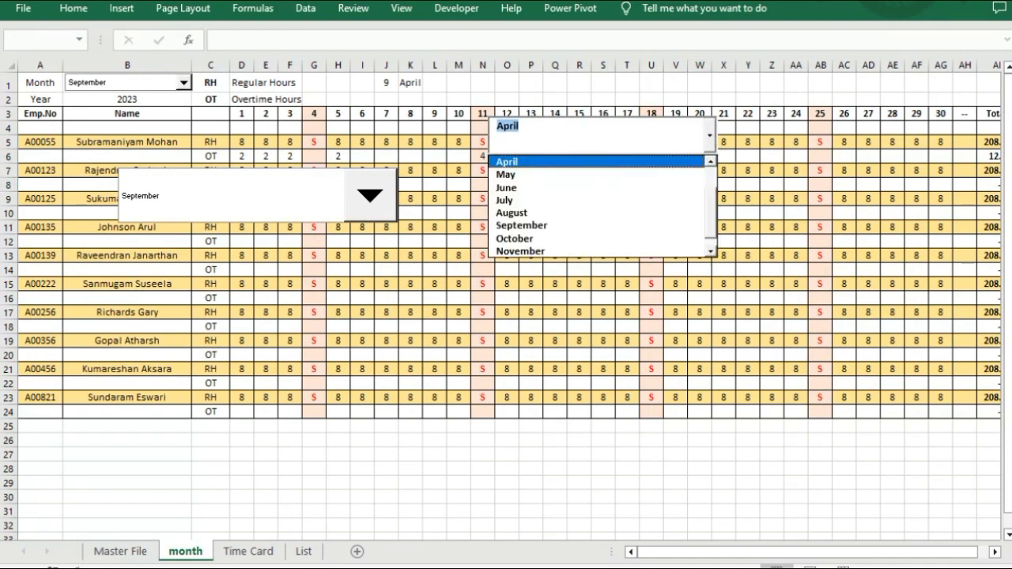
pyautogui.click(555, 252)
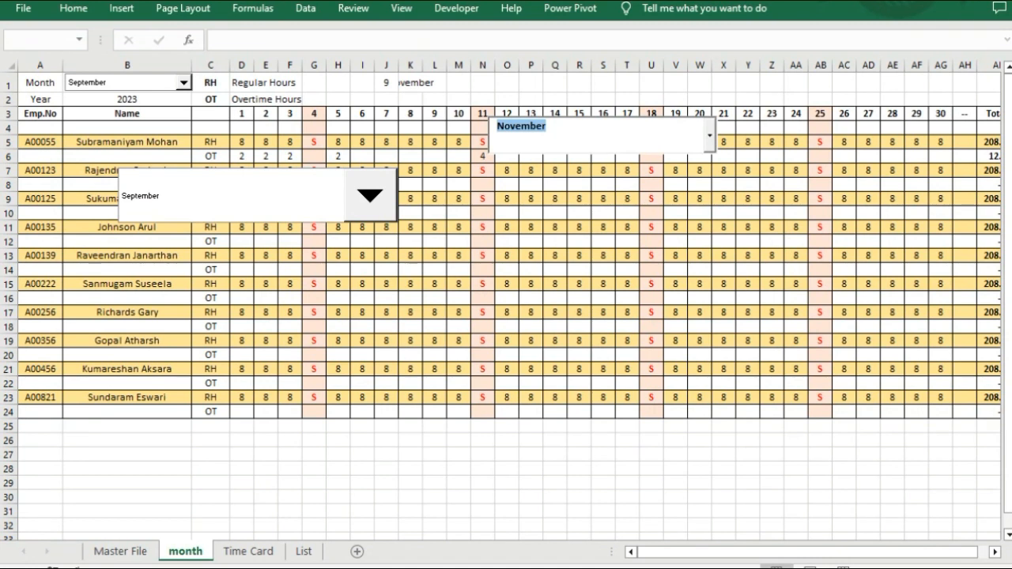
# - Turn on Design Mode and delete the ActiveX combo box over columns N to W
pyautogui.click(456, 9)
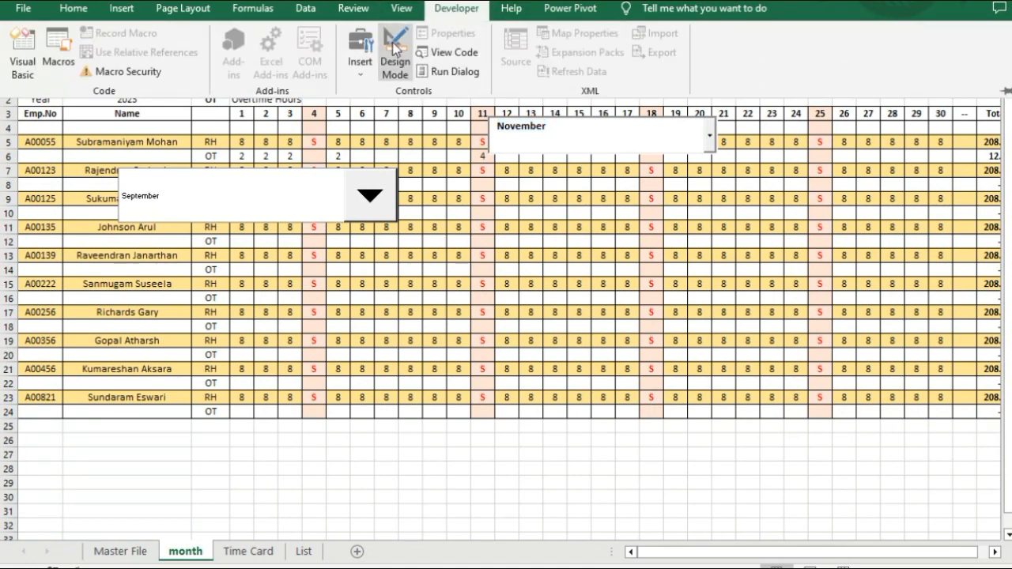
pyautogui.click(395, 47)
pyautogui.click(490, 124)
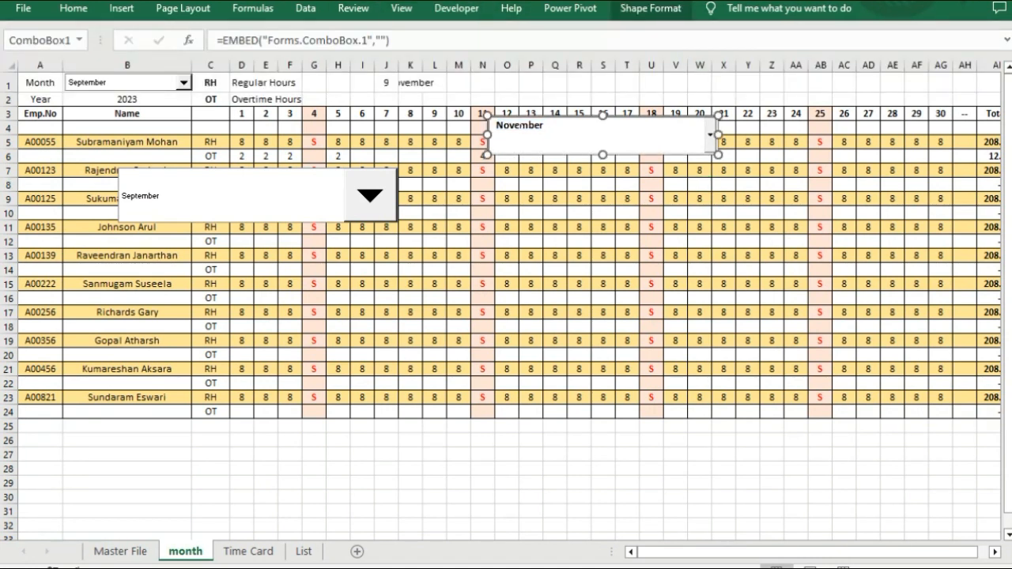
pyautogui.press('Delete')
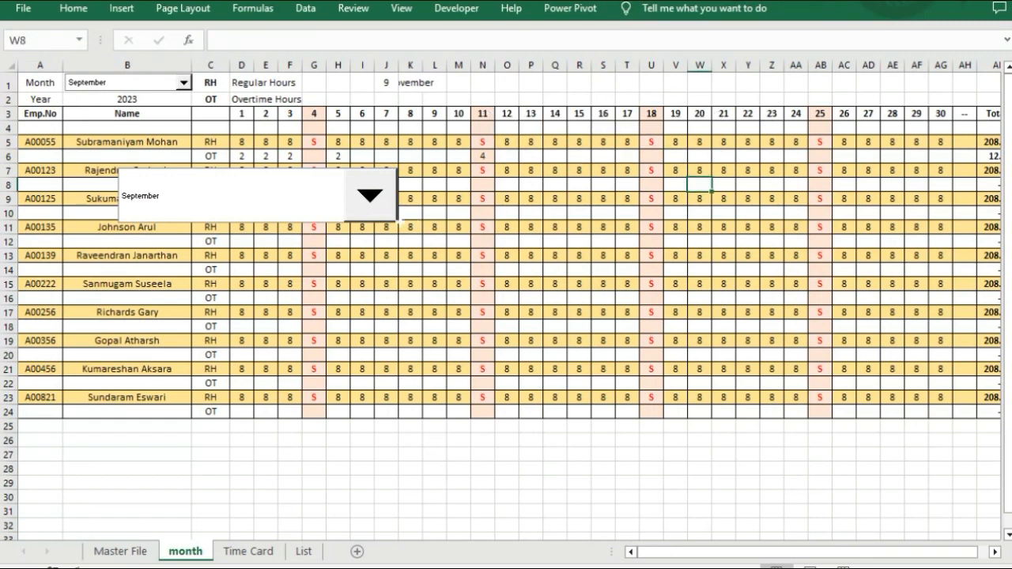
# - Delete the oversized form-control month drop-down covering rows 7 to 10 and turn off Design Mode
pyautogui.click(333, 209)
pyautogui.click(325, 203)
pyautogui.rightClick(324, 202)
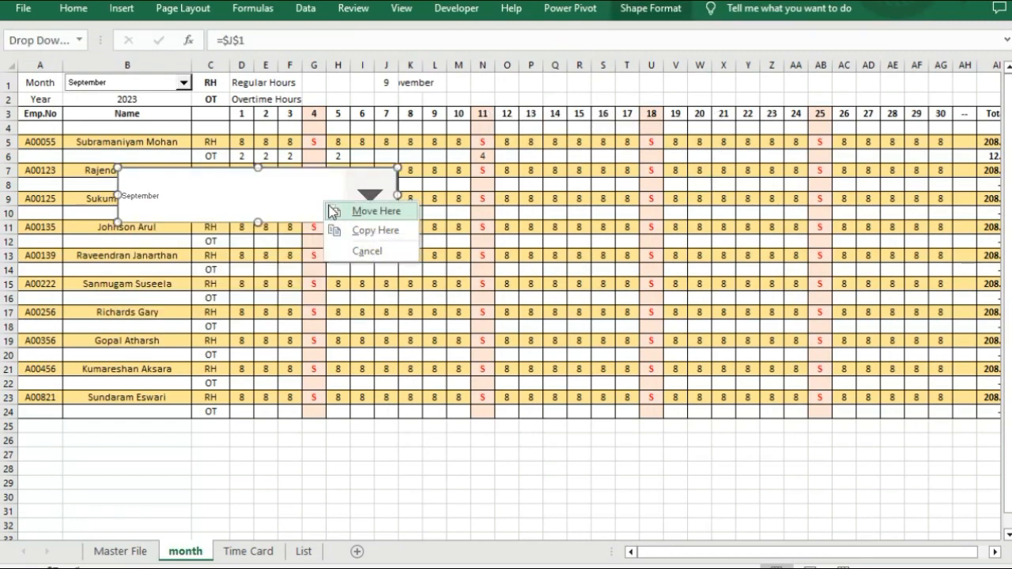
pyautogui.click(360, 250)
pyautogui.press('Delete')
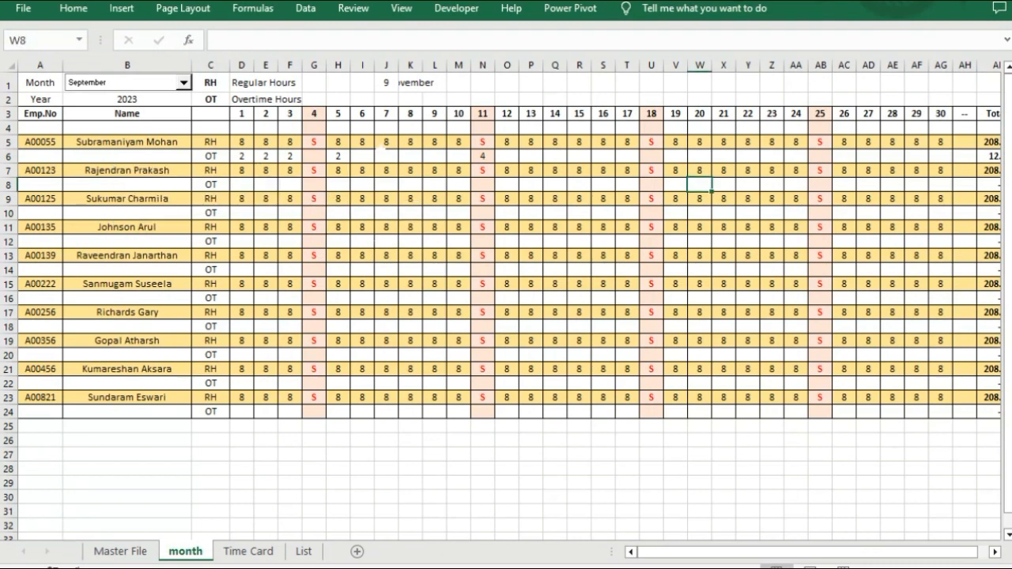
pyautogui.click(464, 11)
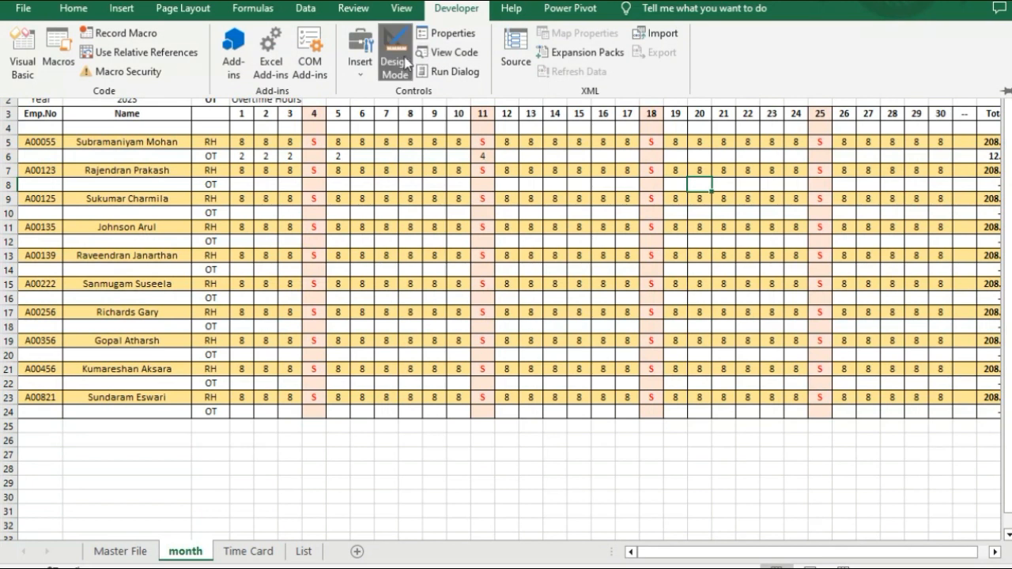
pyautogui.click(403, 63)
pyautogui.click(406, 171)
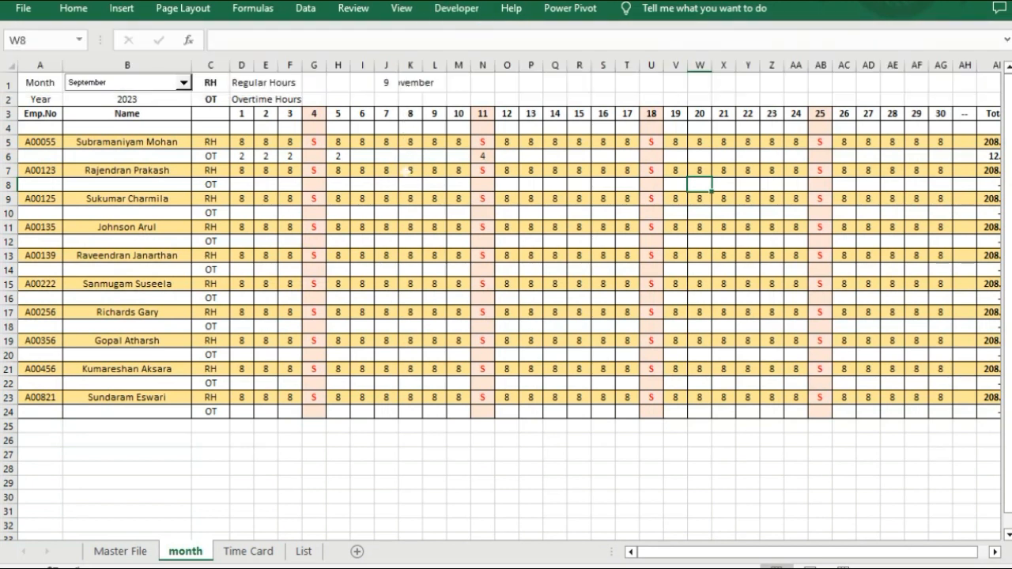
# - Choose June from the month drop-down in B1 and check the Time Card sheet before returning to the month sheet
pyautogui.click(184, 82)
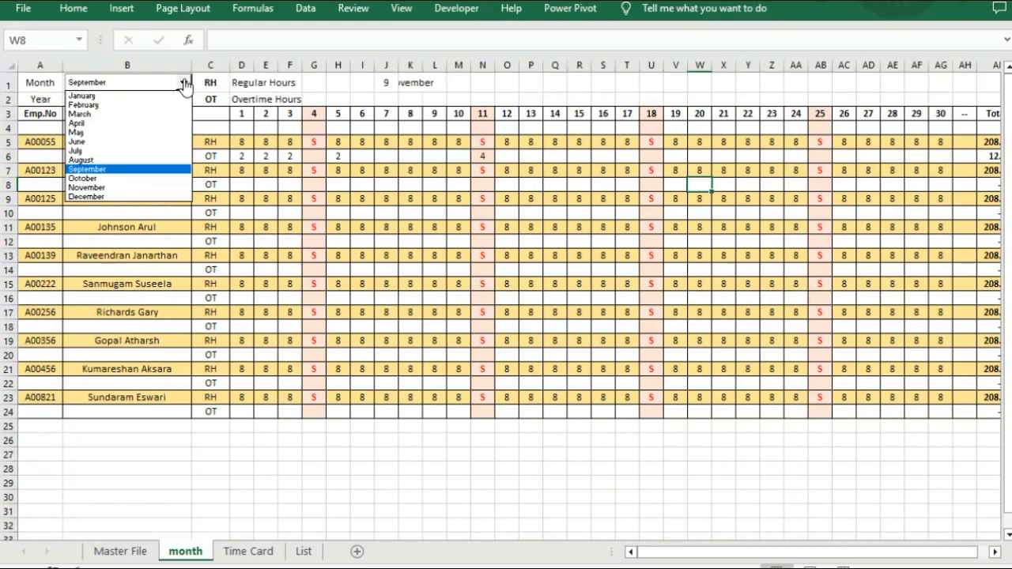
pyautogui.click(124, 142)
pyautogui.click(134, 143)
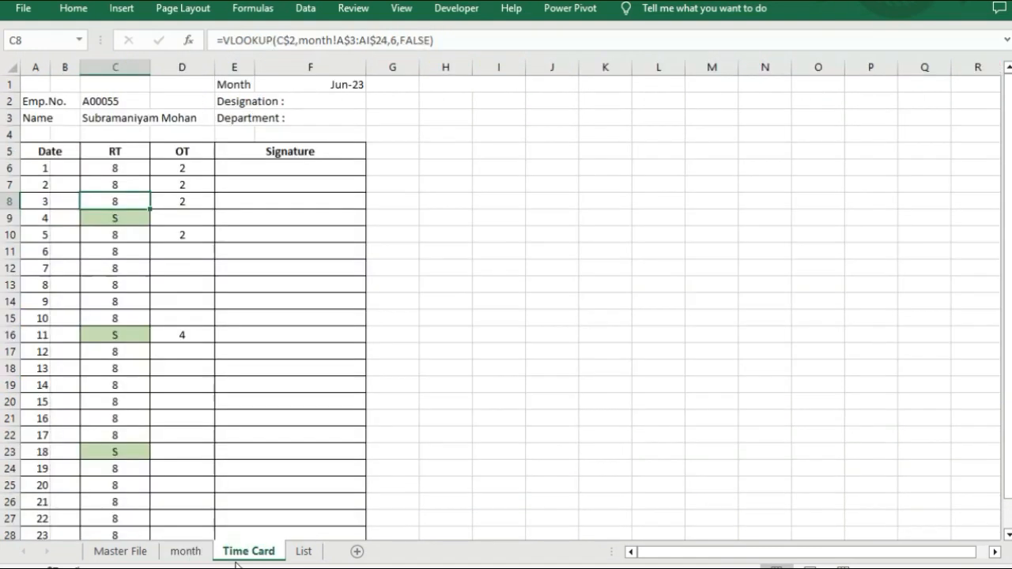
pyautogui.click(237, 558)
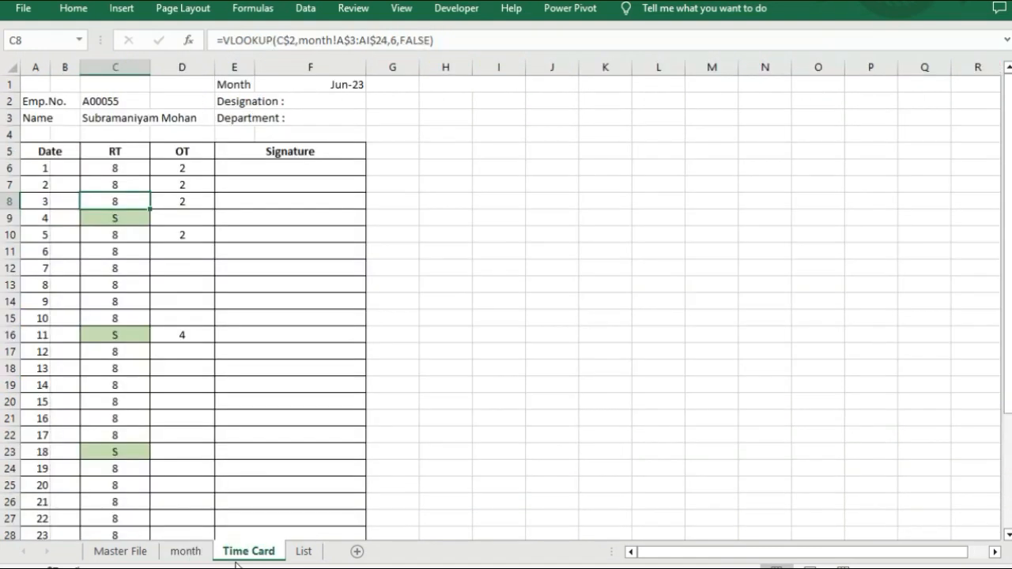
pyautogui.click(184, 555)
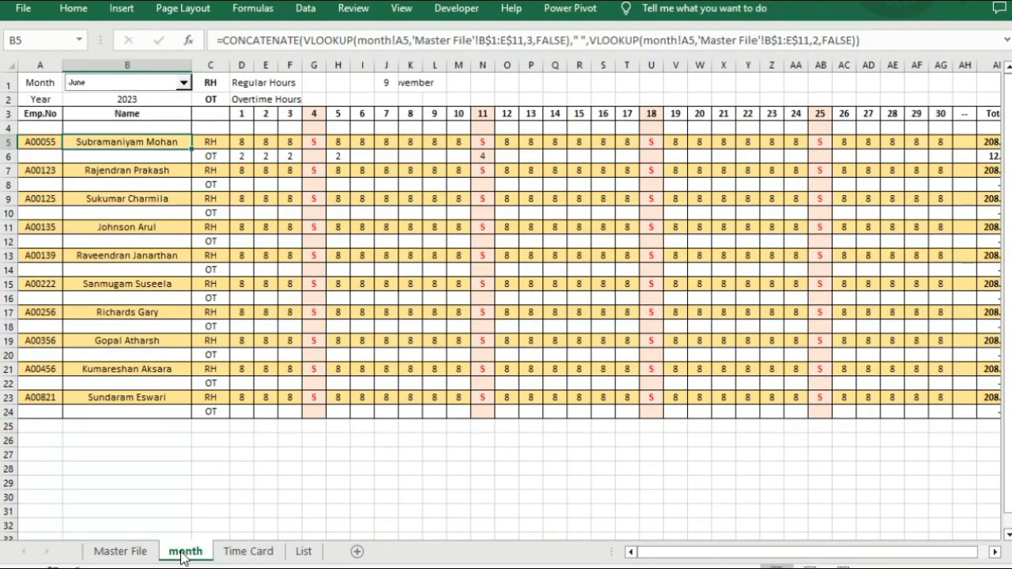